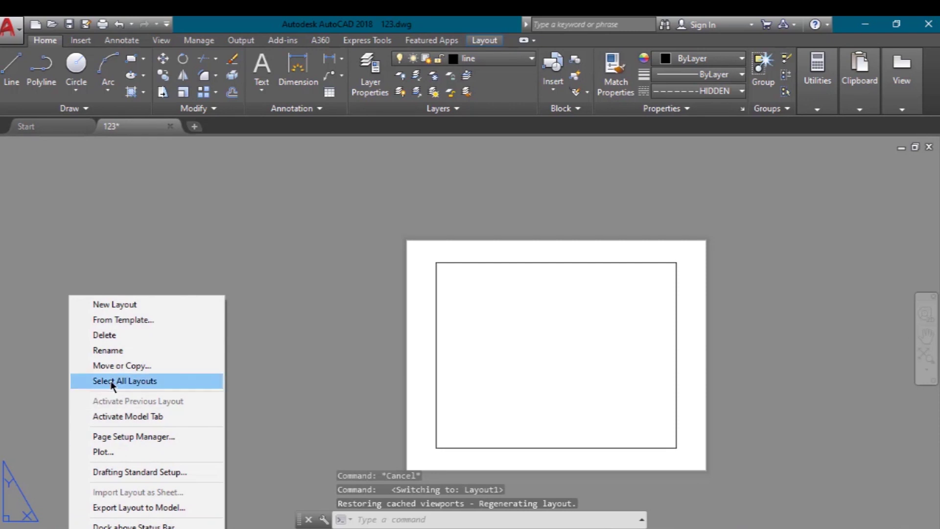
Open the page setup of Layout1 for modification and set its plotter to DWG To PDF.pc3
{"action": "left_click", "coordinate": [128, 438]}
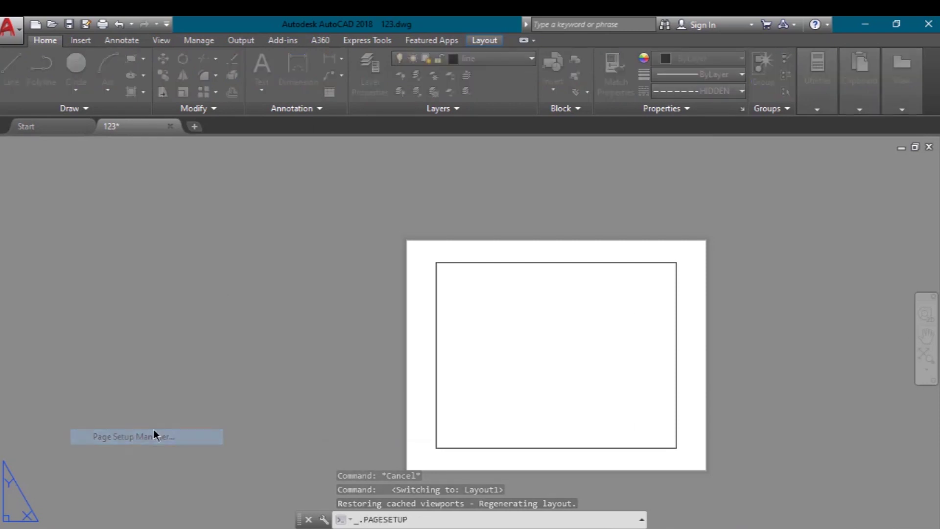
{"action": "left_click", "coordinate": [582, 259]}
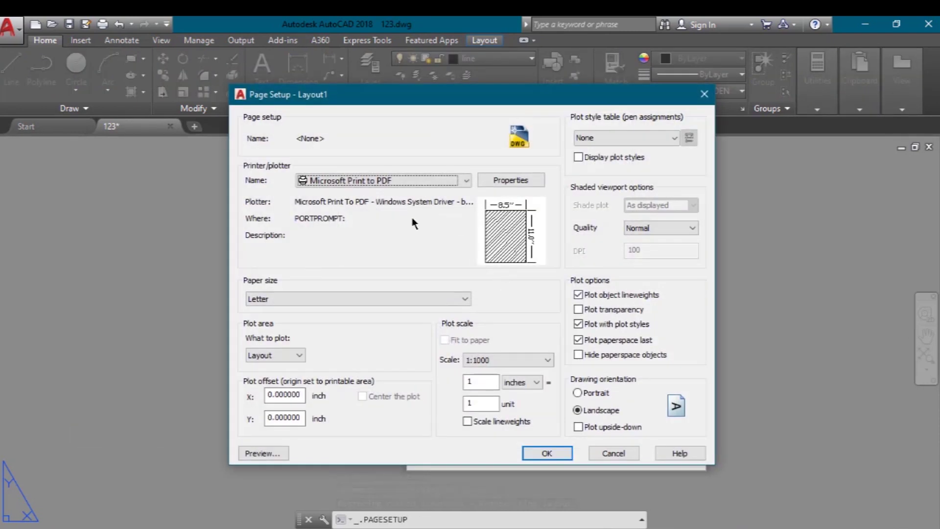
{"action": "left_click", "coordinate": [382, 182]}
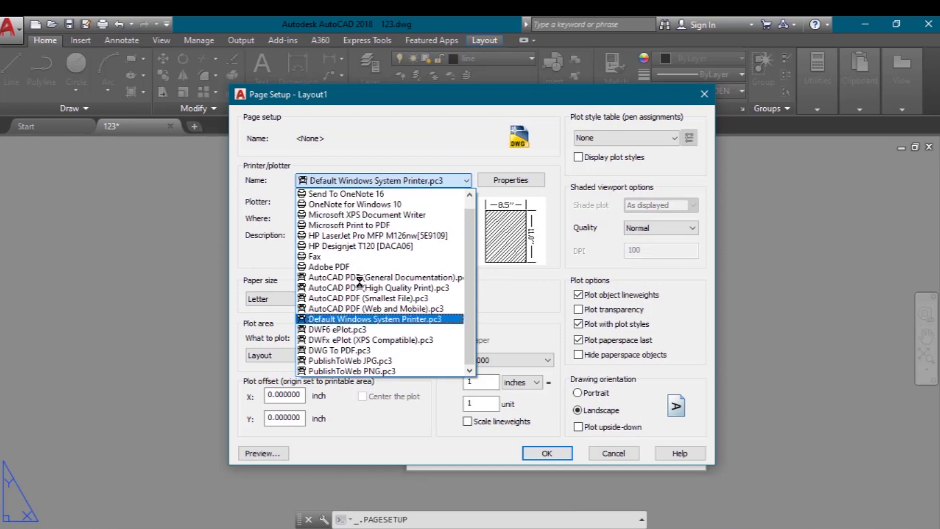
{"action": "left_click", "coordinate": [353, 353]}
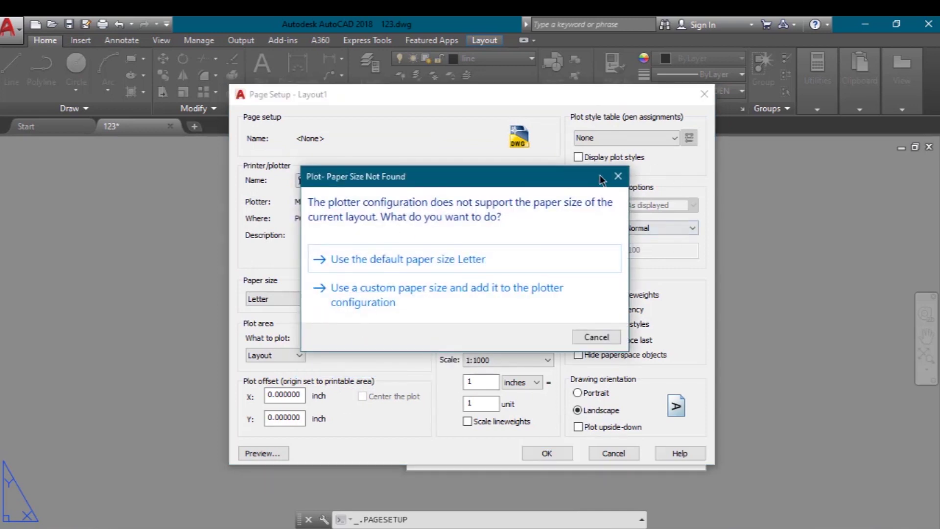
{"action": "left_click", "coordinate": [601, 180]}
{"action": "left_click", "coordinate": [378, 181]}
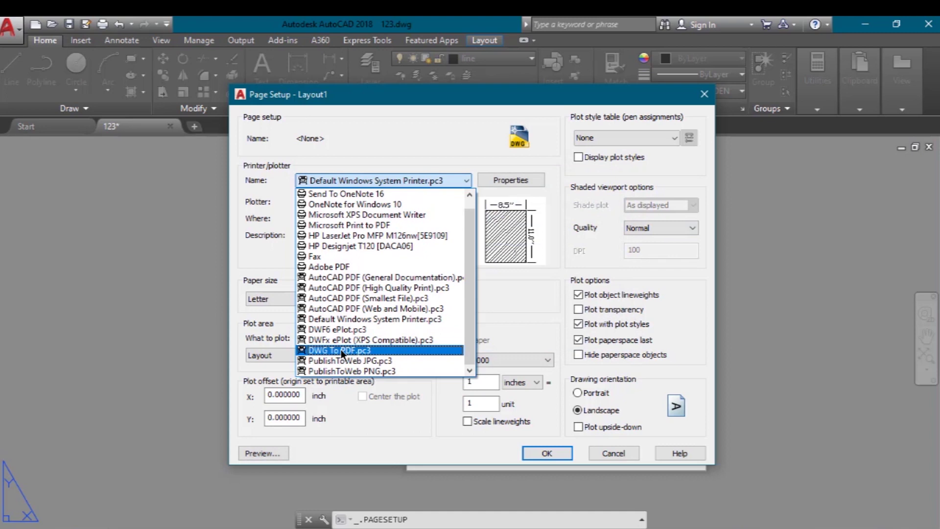
{"action": "left_click", "coordinate": [341, 349]}
Set the layout's paper size to ISO full bleed A1 (841.00 x 594.00 MM)
{"action": "left_click", "coordinate": [378, 301]}
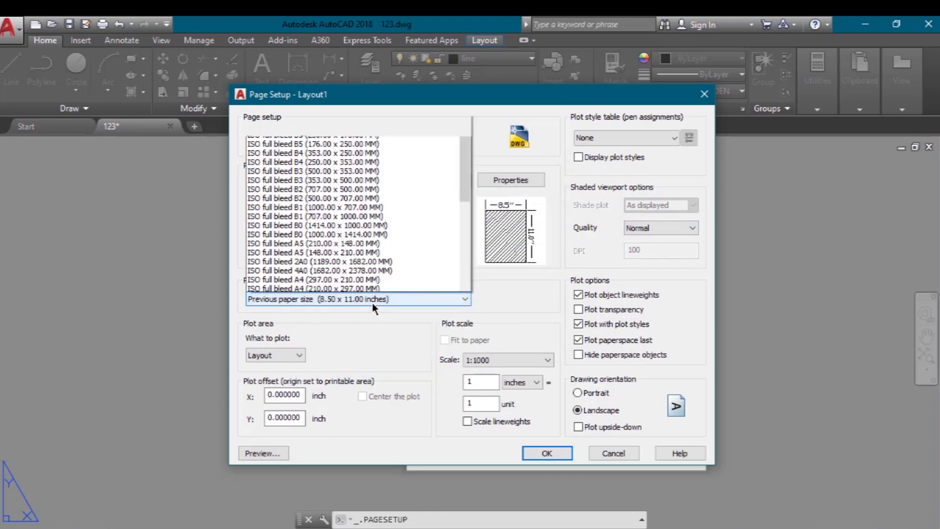
{"action": "scroll", "coordinate": [368, 312], "scroll_direction": "down", "scroll_amount": 2}
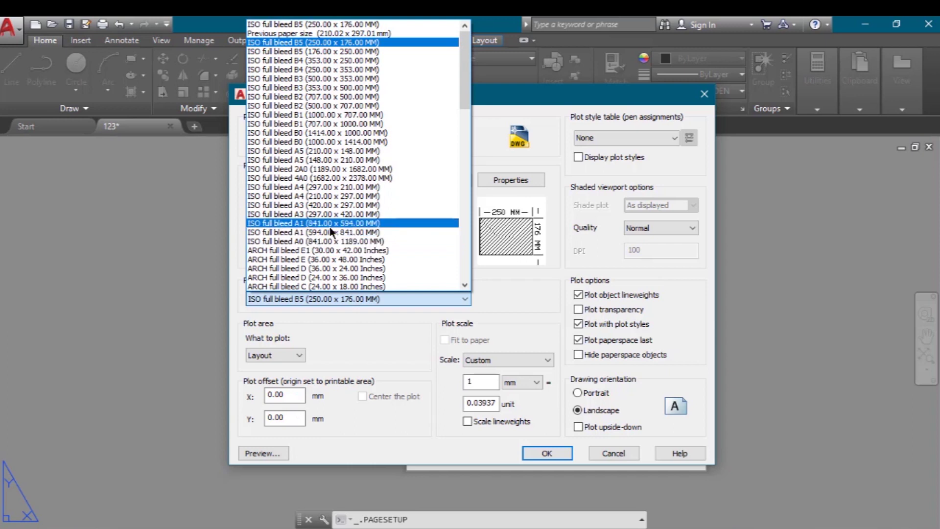
{"action": "left_click", "coordinate": [328, 224]}
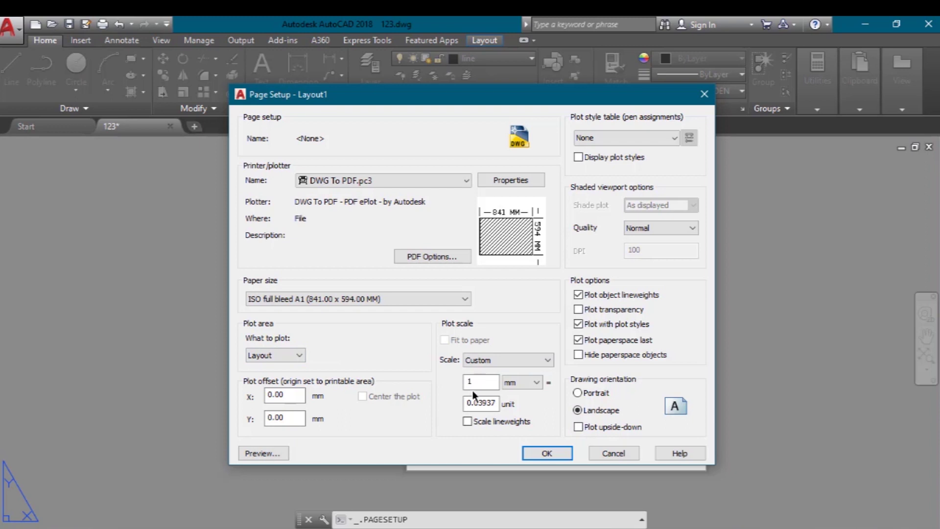
Set the custom plot scale to 1000 mm = 1 unit, apply the page setup and close the manager
{"action": "left_click", "coordinate": [488, 381]}
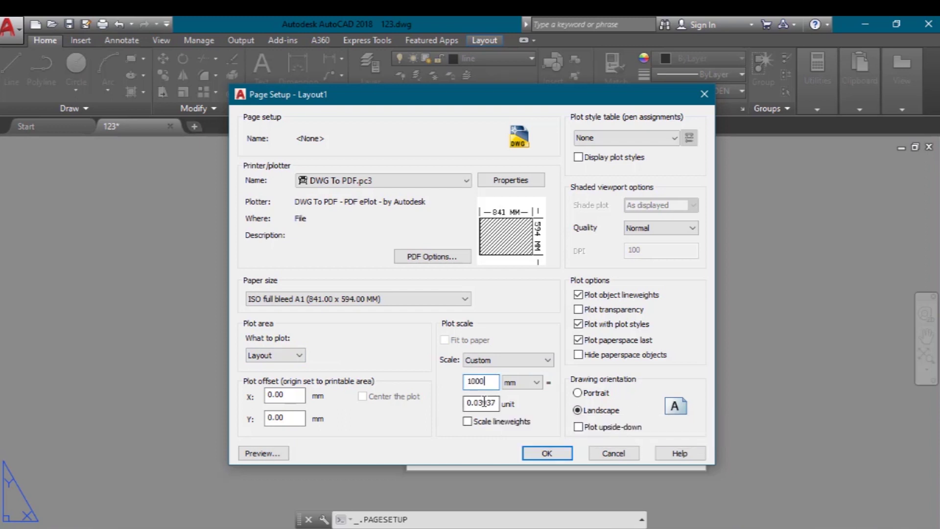
{"action": "left_click_drag", "start_coordinate": [495, 403], "coordinate": [417, 405]}
{"action": "type", "text": "1"}
{"action": "left_click", "coordinate": [536, 454]}
{"action": "left_click", "coordinate": [527, 423]}
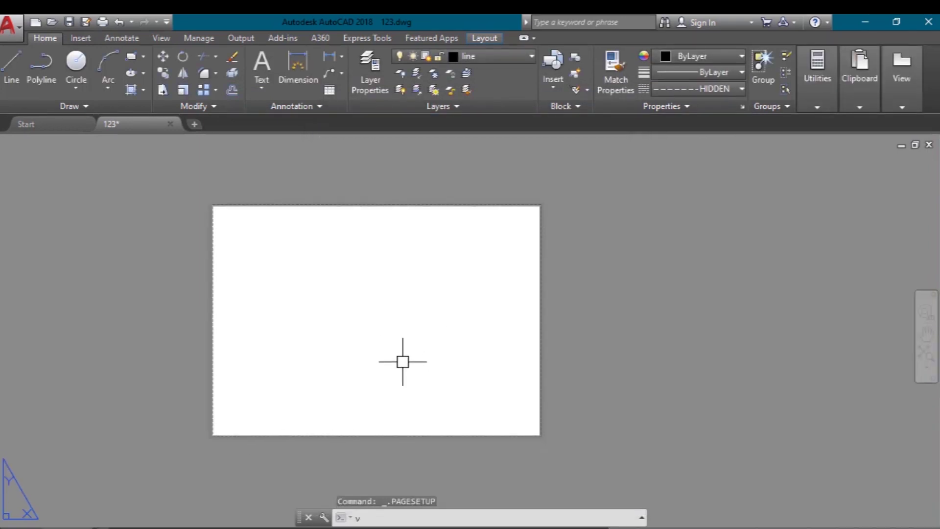
Create a single viewport with VPORTS, from the sheet's upper-left corner to just past its middle
{"action": "type", "text": "VPOrt"}
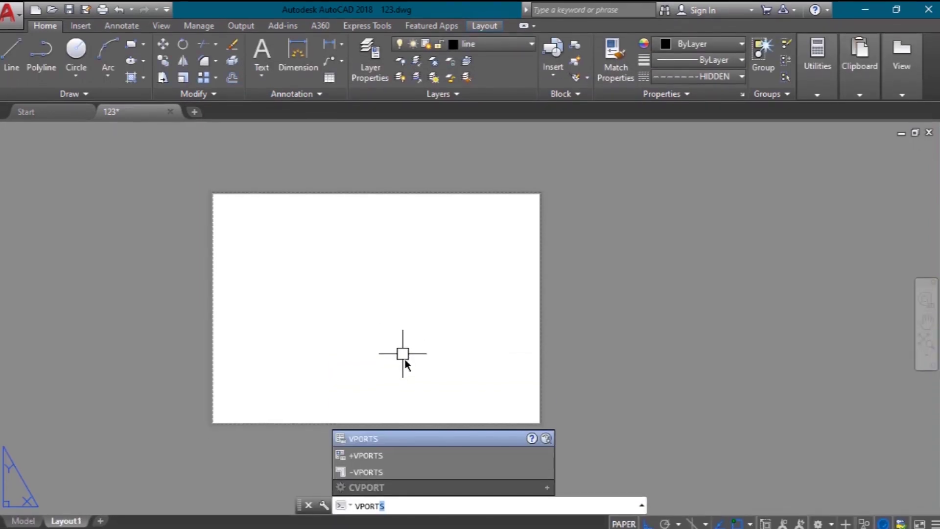
{"action": "key", "text": "Return"}
{"action": "left_click", "coordinate": [521, 397]}
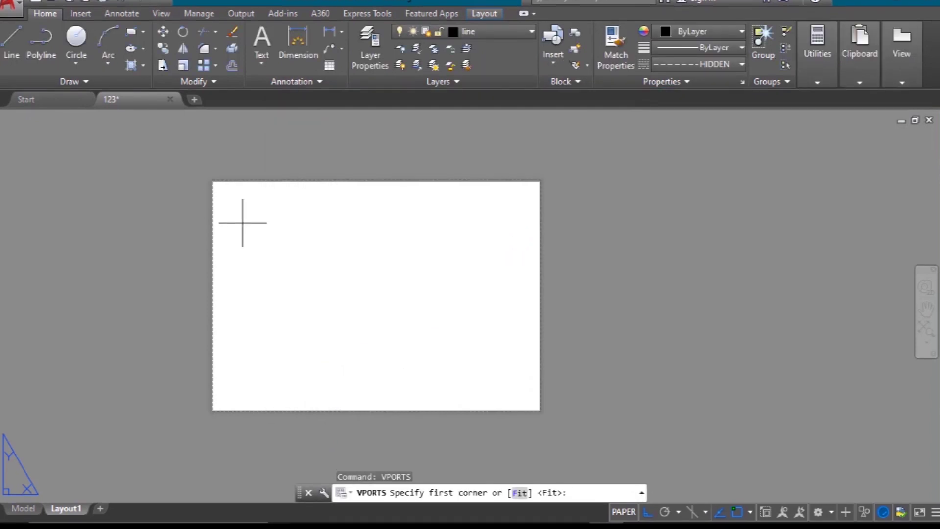
{"action": "scroll", "coordinate": [225, 191], "scroll_direction": "up", "scroll_amount": 3}
{"action": "left_click", "coordinate": [191, 179]}
{"action": "scroll", "coordinate": [264, 260], "scroll_direction": "down", "scroll_amount": 4}
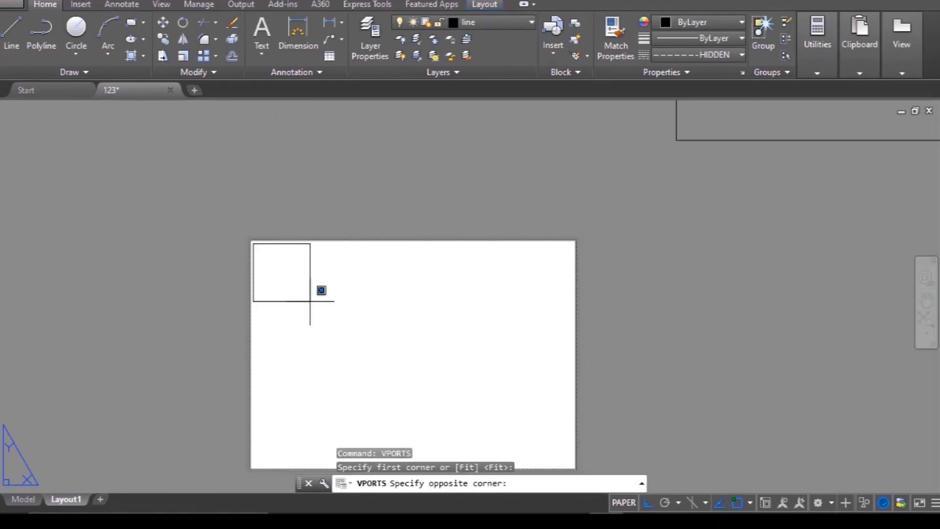
{"action": "left_click", "coordinate": [423, 368]}
Erase the old oversized viewport frame lying outside the sheet
{"action": "scroll", "coordinate": [438, 345], "scroll_direction": "down", "scroll_amount": 4}
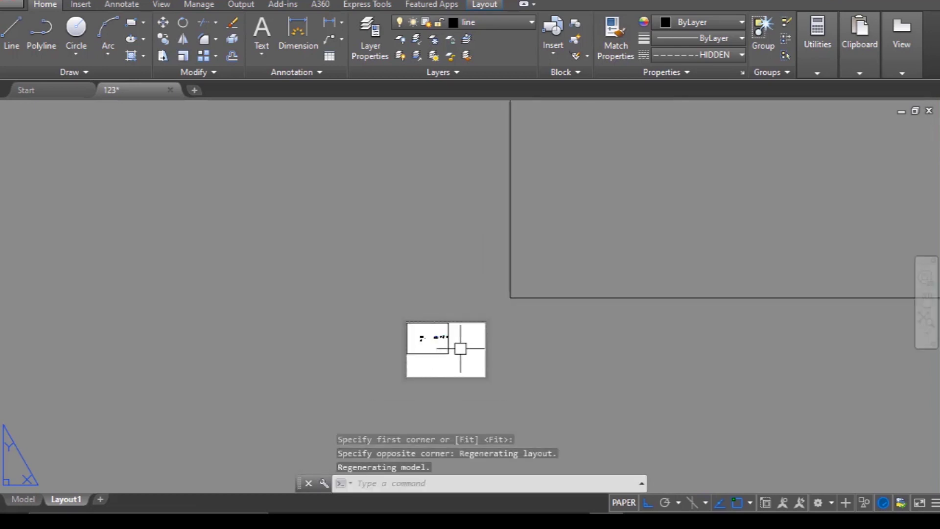
{"action": "left_click", "coordinate": [577, 363]}
{"action": "left_click", "coordinate": [495, 310]}
{"action": "type", "text": "e"}
{"action": "key", "text": "Return"}
{"action": "scroll", "coordinate": [423, 342], "scroll_direction": "up", "scroll_amount": 3}
{"action": "scroll", "coordinate": [424, 342], "scroll_direction": "up", "scroll_amount": 5}
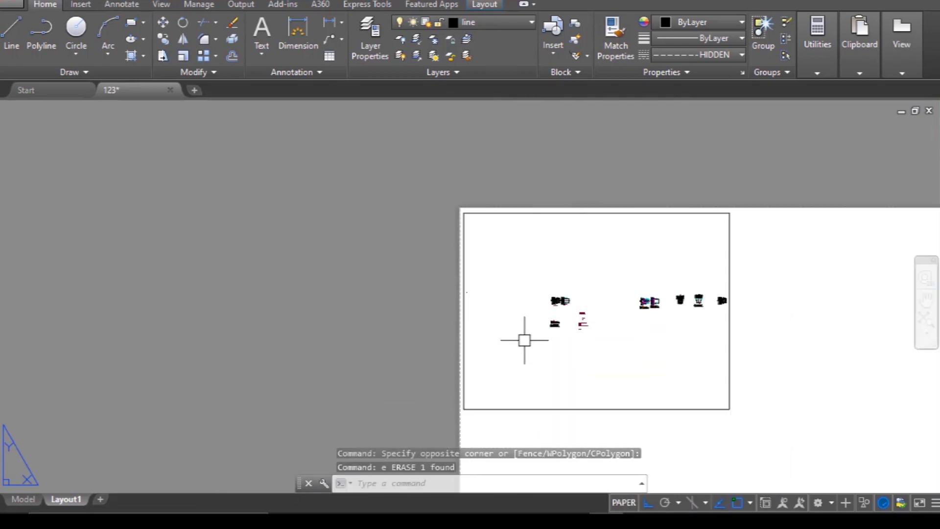
Activate the new viewport and bring the magenta-seated auditorium plans into view inside it
{"action": "scroll", "coordinate": [370, 322], "scroll_direction": "down", "scroll_amount": 2}
{"action": "middle_click_drag", "start_coordinate": [415, 325], "coordinate": [387, 319]}
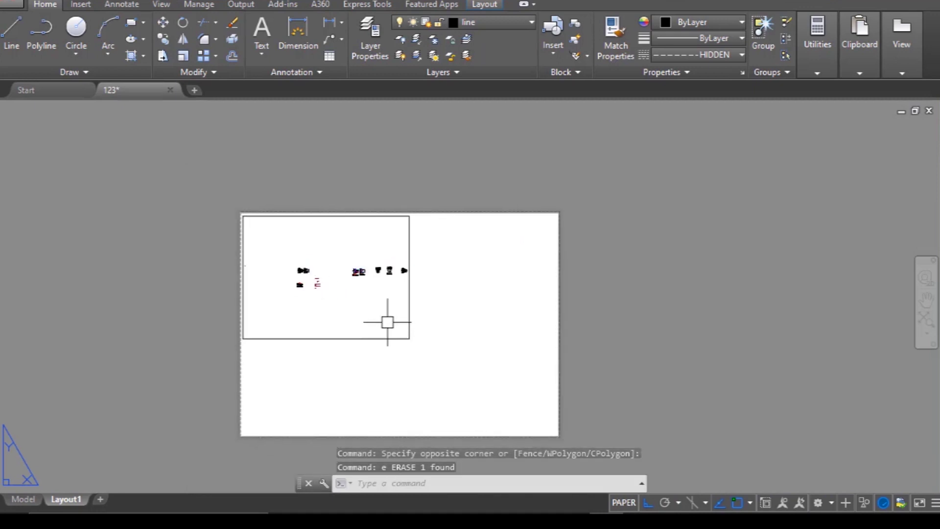
{"action": "scroll", "coordinate": [363, 315], "scroll_direction": "up", "scroll_amount": 2}
{"action": "left_click", "coordinate": [362, 329]}
{"action": "left_click", "coordinate": [362, 326]}
{"action": "scroll", "coordinate": [367, 265], "scroll_direction": "up", "scroll_amount": 2}
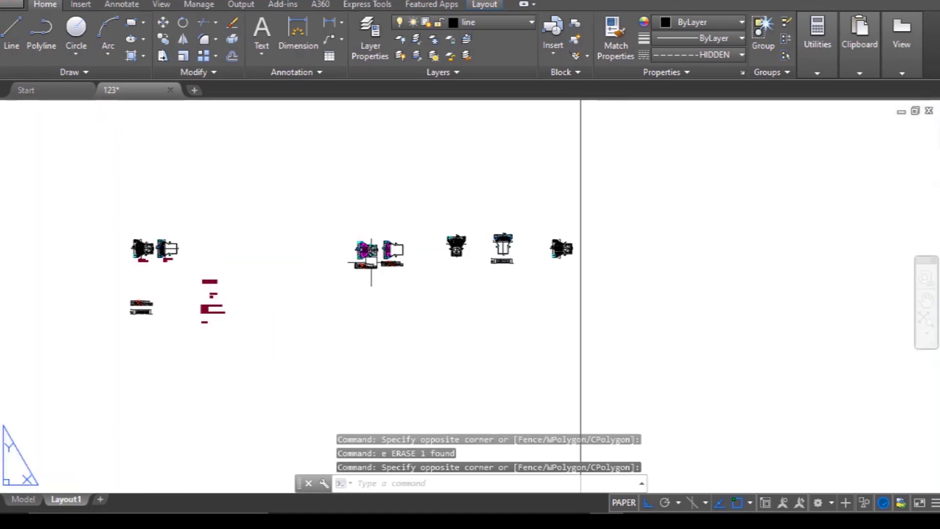
{"action": "scroll", "coordinate": [386, 282], "scroll_direction": "down", "scroll_amount": 2}
{"action": "double_click", "coordinate": [373, 312]}
{"action": "scroll", "coordinate": [374, 272], "scroll_direction": "up", "scroll_amount": 10}
{"action": "middle_click_drag", "start_coordinate": [411, 272], "coordinate": [309, 291]}
Zoom the active viewport to a window around the first auditorium plan and return to paper space
{"action": "type", "text": "z"}
{"action": "key", "text": "Return"}
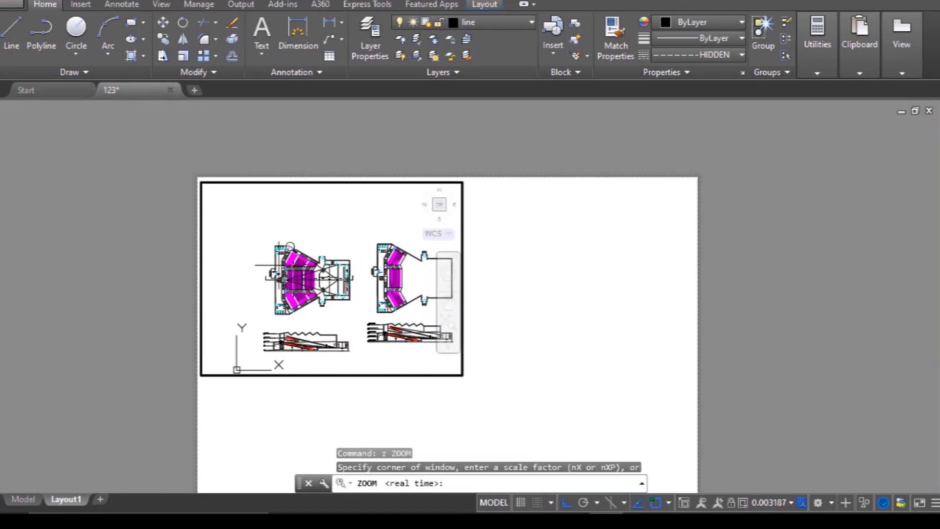
{"action": "left_click", "coordinate": [251, 238]}
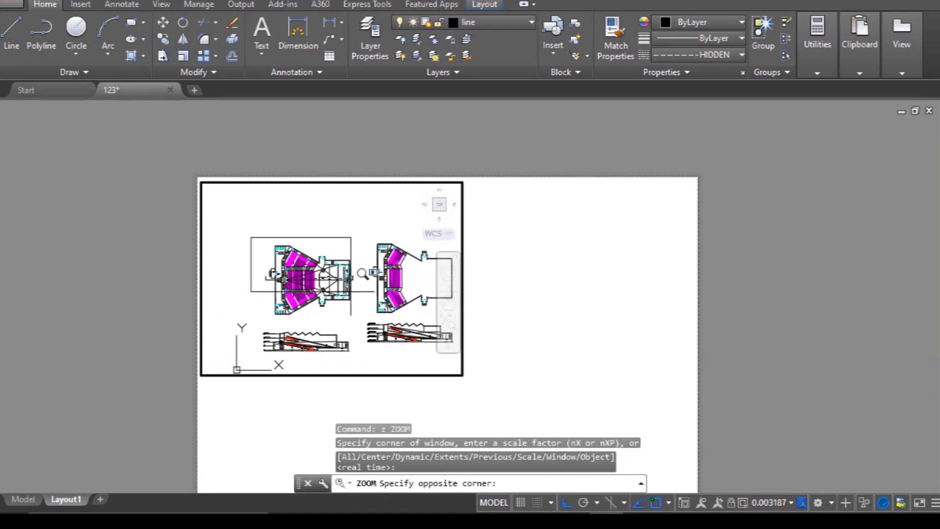
{"action": "left_click", "coordinate": [367, 309]}
{"action": "double_click", "coordinate": [753, 352]}
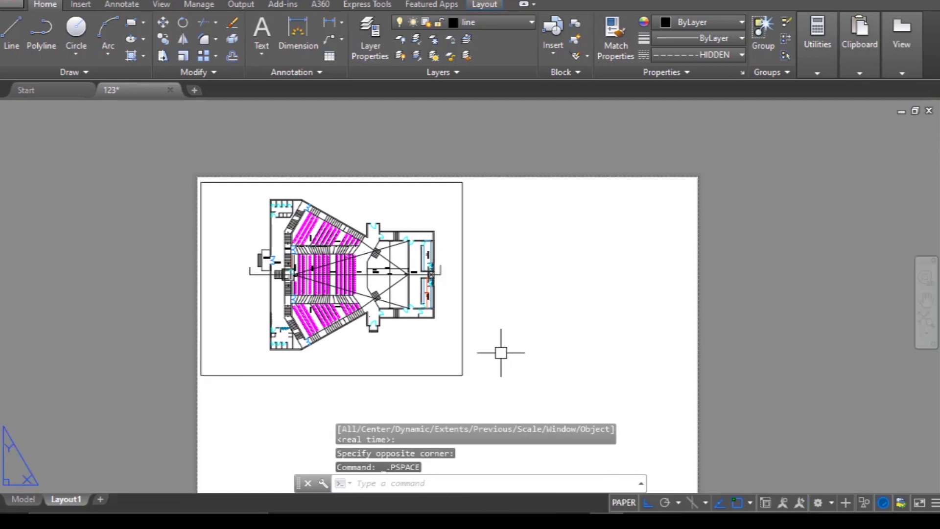
Select the auditorium plan viewport and turn on Xref scales for its viewport scale list
{"action": "middle_click_drag", "start_coordinate": [501, 353], "coordinate": [488, 341]}
{"action": "middle_click_drag", "start_coordinate": [417, 370], "coordinate": [398, 357]}
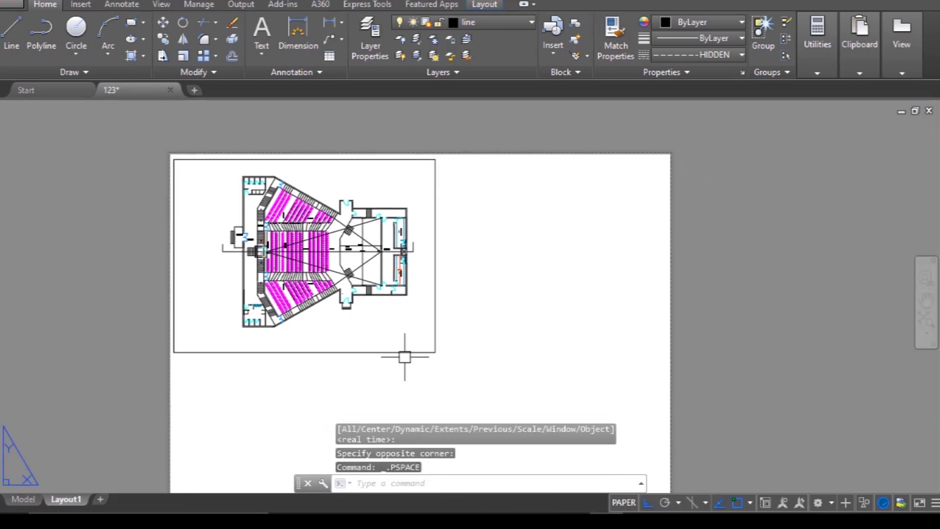
{"action": "left_click", "coordinate": [542, 329]}
{"action": "left_click", "coordinate": [285, 288]}
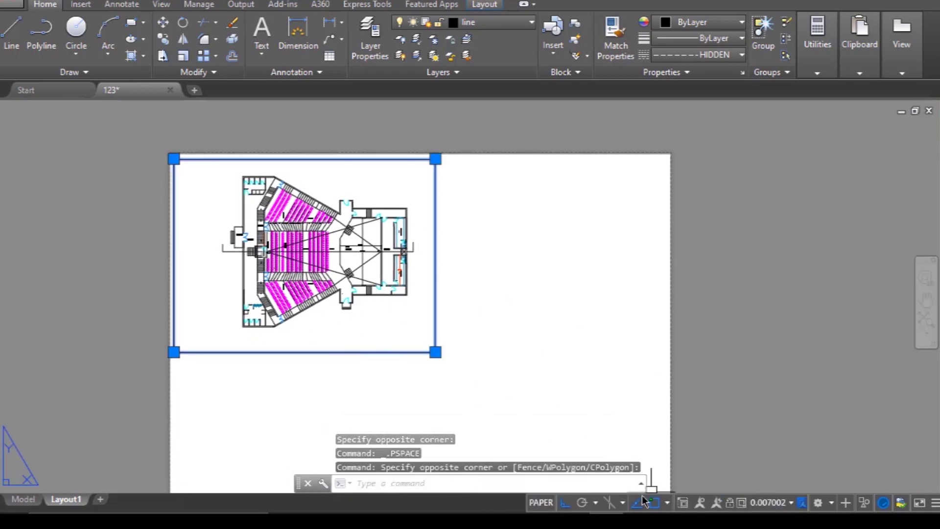
{"action": "left_click", "coordinate": [791, 503]}
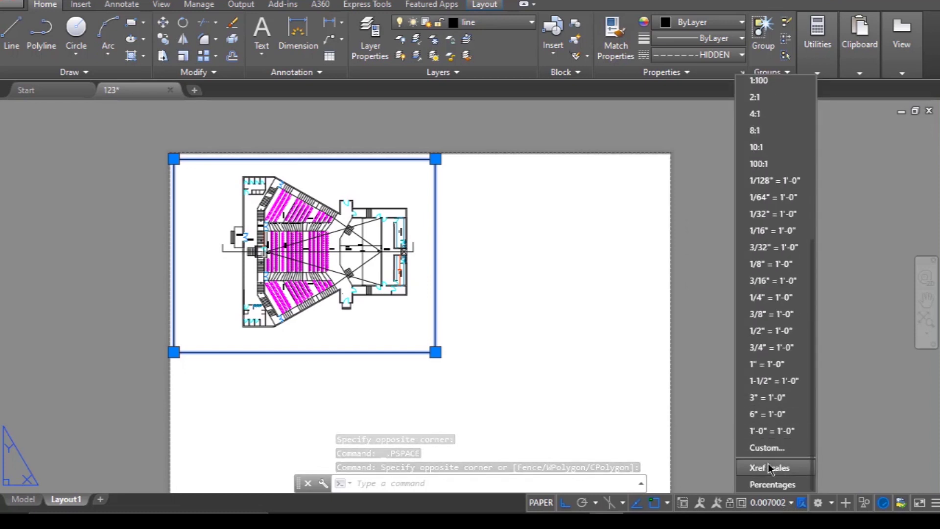
{"action": "left_click", "coordinate": [762, 469]}
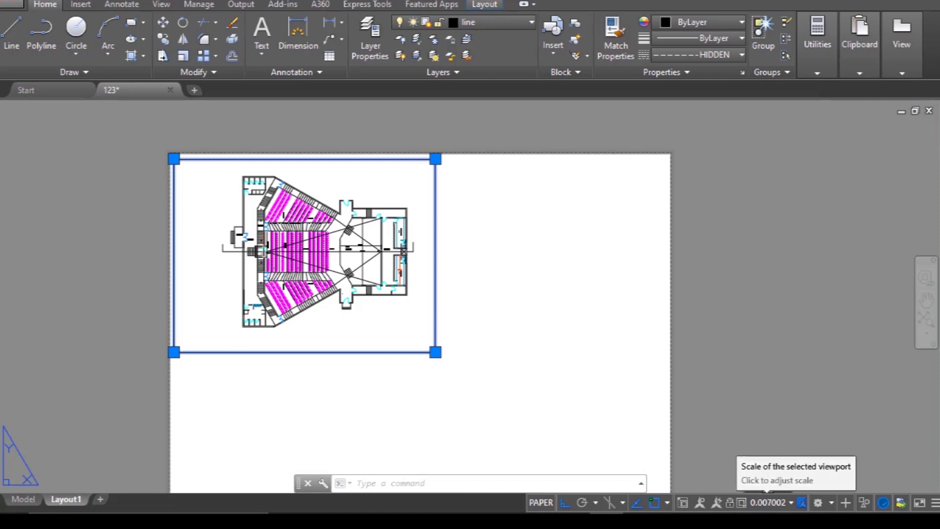
Try a scale of 1:100 on the selected viewport and set it to 1:200 instead
{"action": "left_click", "coordinate": [782, 504]}
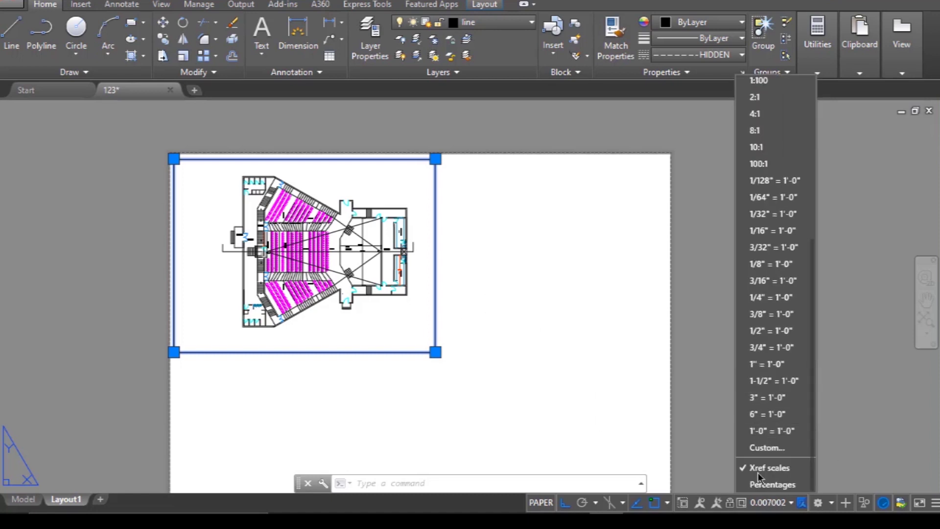
{"action": "scroll", "coordinate": [768, 167], "scroll_direction": "up", "scroll_amount": 3}
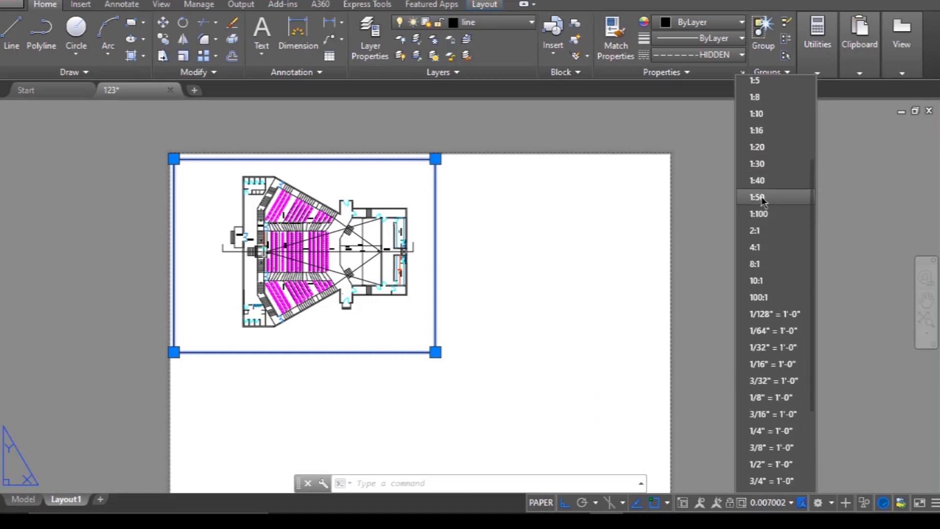
{"action": "left_click", "coordinate": [759, 214]}
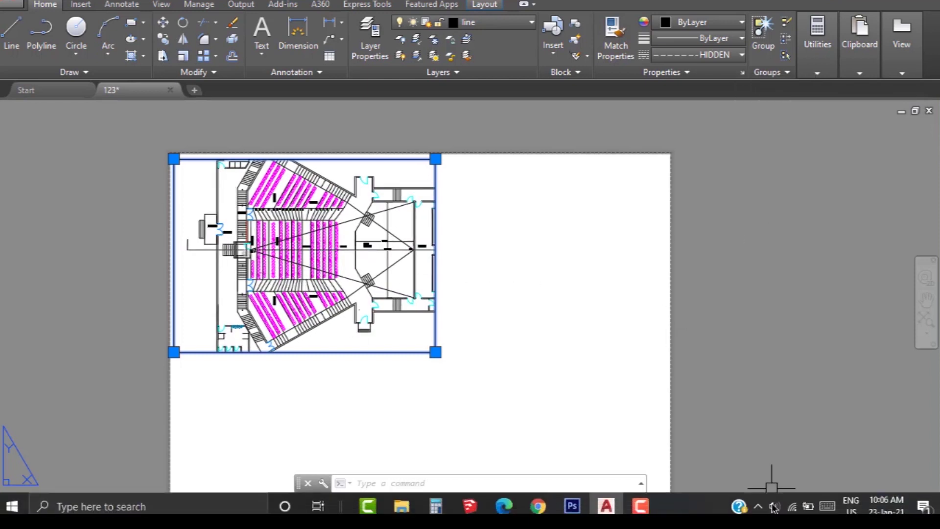
{"action": "left_click", "coordinate": [785, 504]}
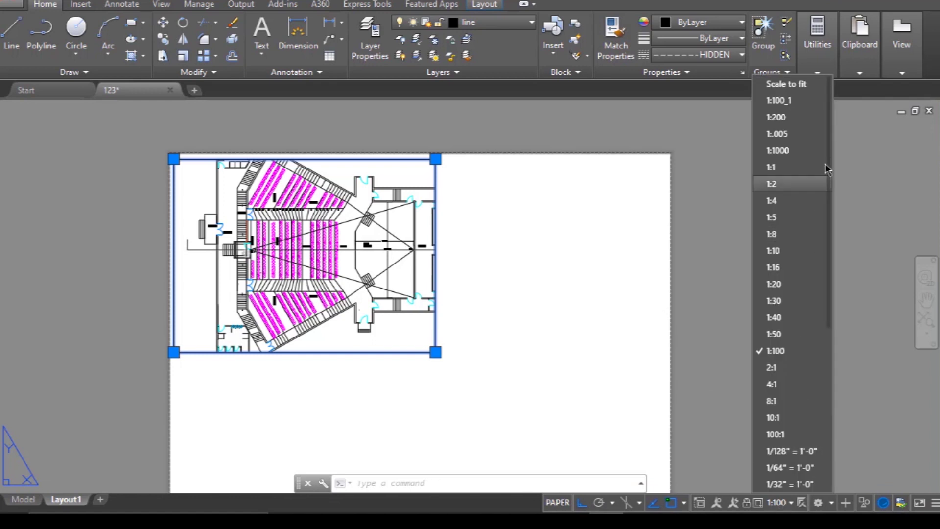
{"action": "left_click", "coordinate": [792, 117]}
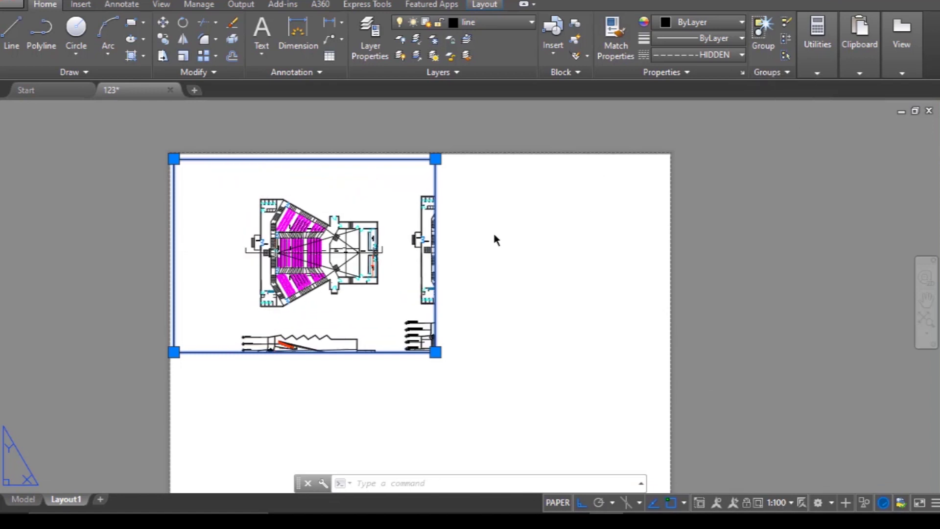
Stretch the viewport's edges inward to crop out the neighbouring plan and the section below
{"action": "left_click", "coordinate": [435, 351]}
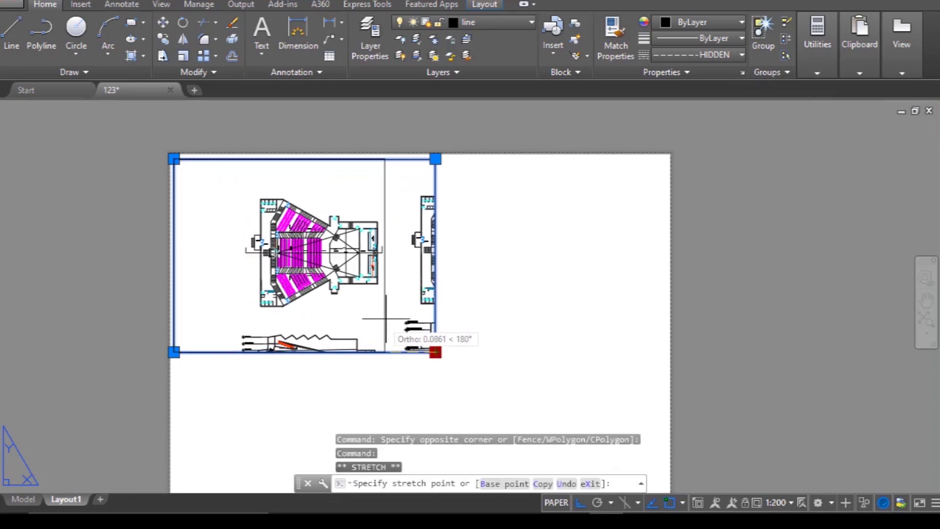
{"action": "left_click", "coordinate": [388, 318]}
{"action": "left_click", "coordinate": [174, 352]}
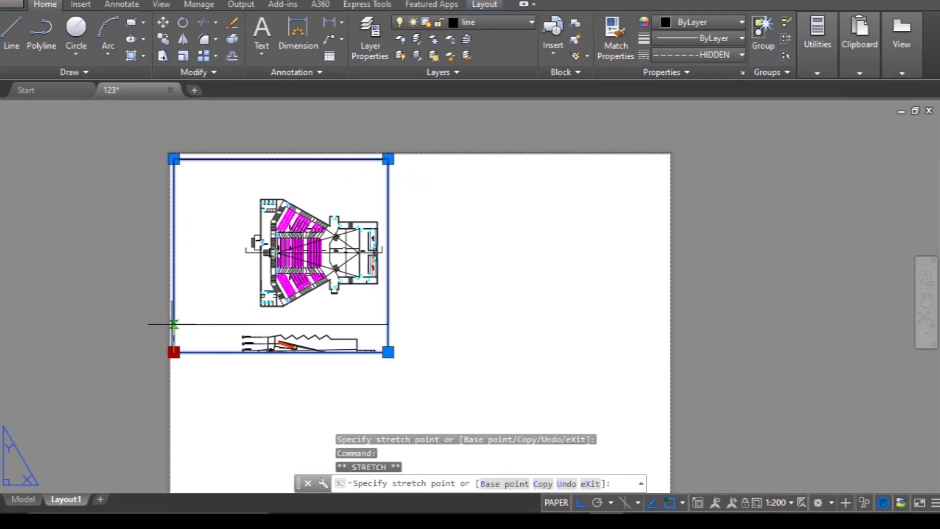
{"action": "left_click", "coordinate": [173, 318]}
{"action": "scroll", "coordinate": [539, 330], "scroll_direction": "down", "scroll_amount": 8}
{"action": "scroll", "coordinate": [544, 333], "scroll_direction": "up", "scroll_amount": 6}
{"action": "middle_click_drag", "start_coordinate": [599, 355], "coordinate": [546, 356]}
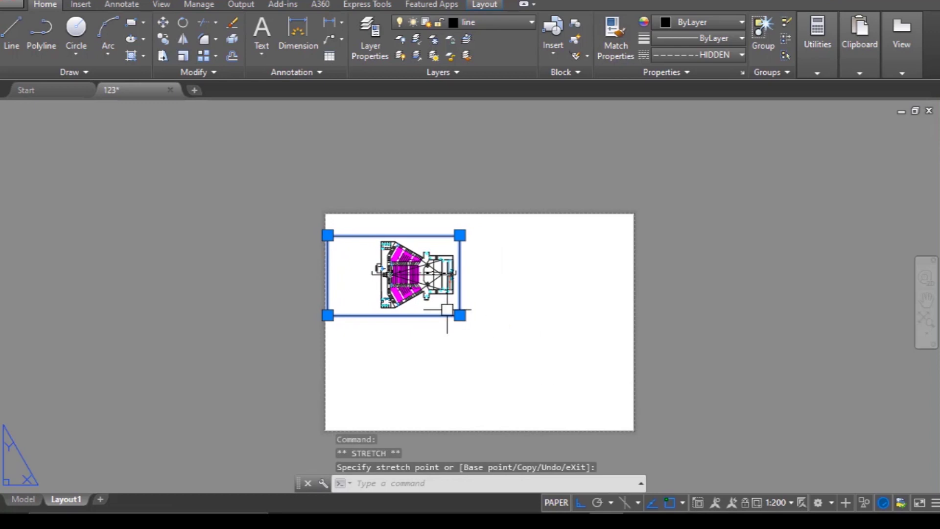
{"action": "scroll", "coordinate": [446, 310], "scroll_direction": "up", "scroll_amount": 2}
Stretch the viewport's lower edge down and its upper edge up to leave more room around the plan
{"action": "left_click", "coordinate": [467, 320]}
{"action": "left_click", "coordinate": [466, 348]}
{"action": "left_click", "coordinate": [467, 194]}
{"action": "left_click", "coordinate": [467, 173]}
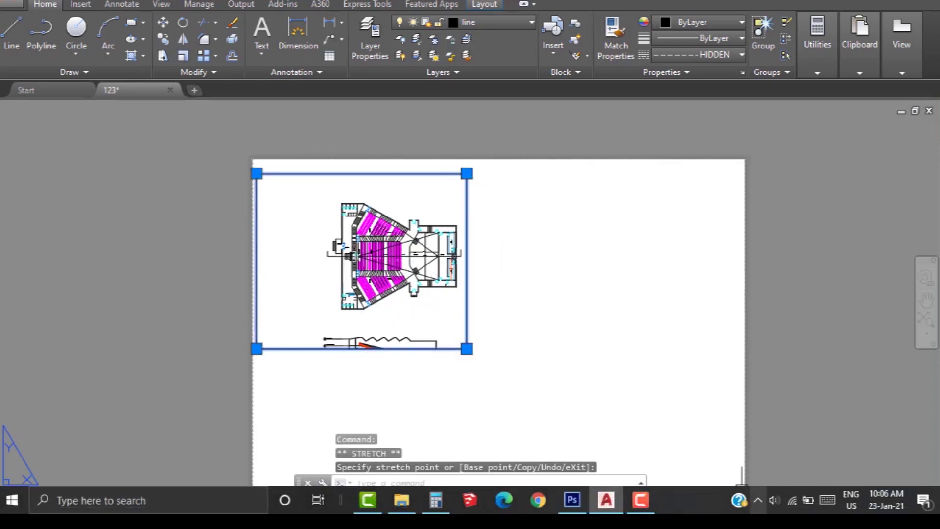
Add a custom 1:150 scale to the drawing's scale list, with 1 paper unit equal to 150 drawing units
{"action": "left_click", "coordinate": [778, 502]}
{"action": "scroll", "coordinate": [778, 402], "scroll_direction": "down", "scroll_amount": 4}
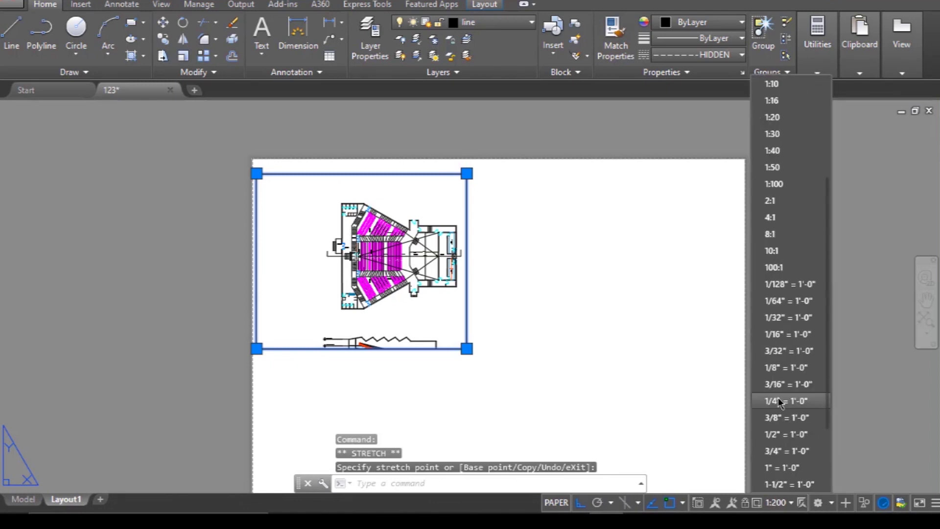
{"action": "scroll", "coordinate": [773, 245], "scroll_direction": "up", "scroll_amount": 4}
{"action": "scroll", "coordinate": [783, 108], "scroll_direction": "up", "scroll_amount": 1}
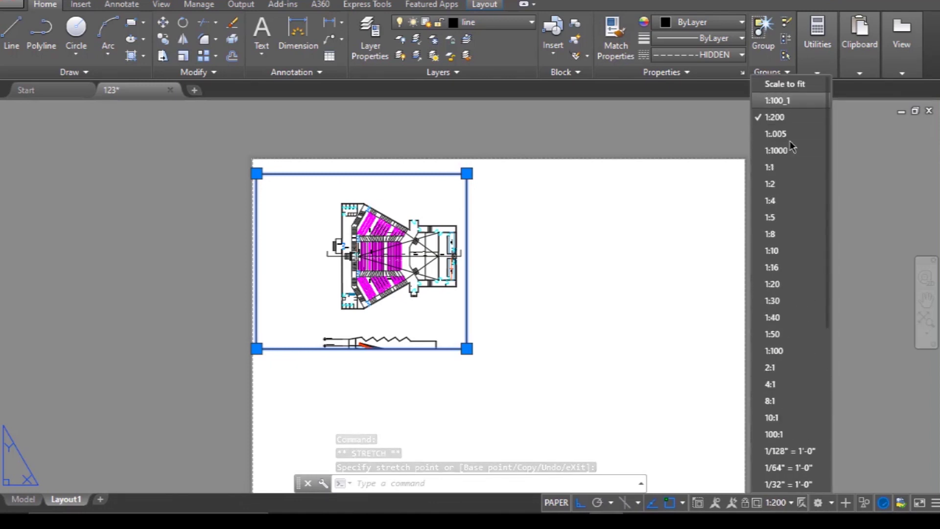
{"action": "scroll", "coordinate": [762, 313], "scroll_direction": "down", "scroll_amount": 2}
{"action": "scroll", "coordinate": [771, 372], "scroll_direction": "down", "scroll_amount": 4}
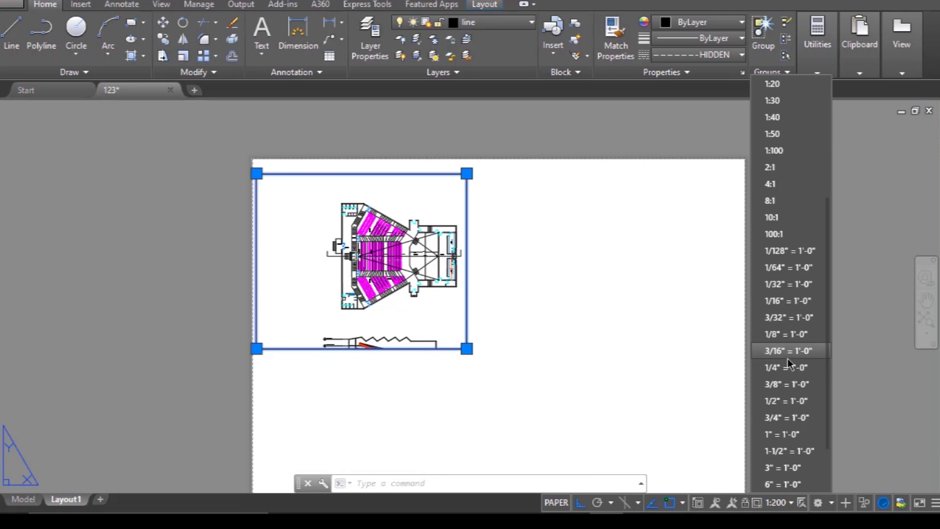
{"action": "left_click", "coordinate": [783, 448]}
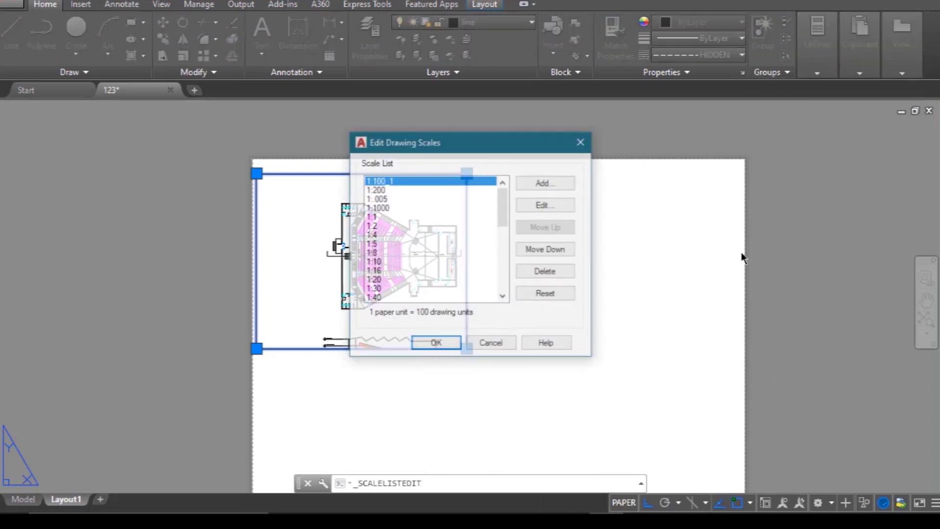
{"action": "left_click", "coordinate": [544, 183]}
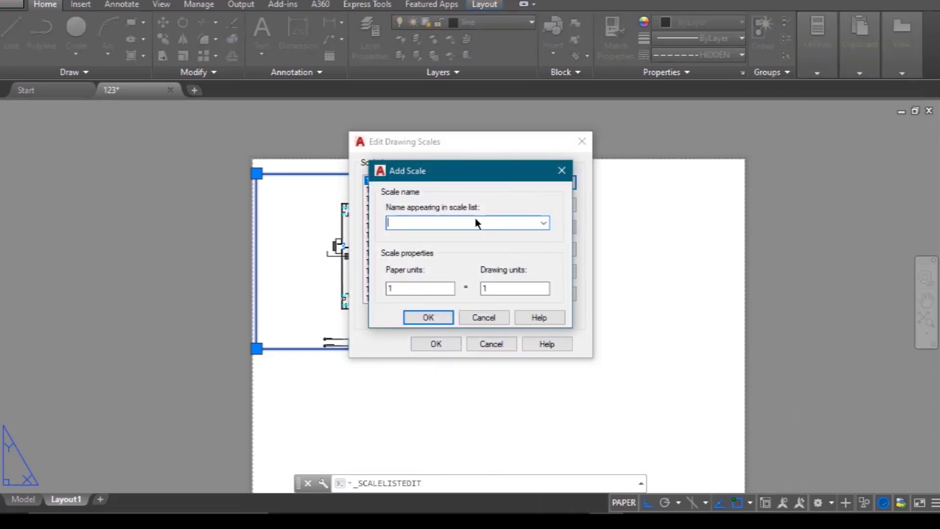
{"action": "type", "text": "1:150"}
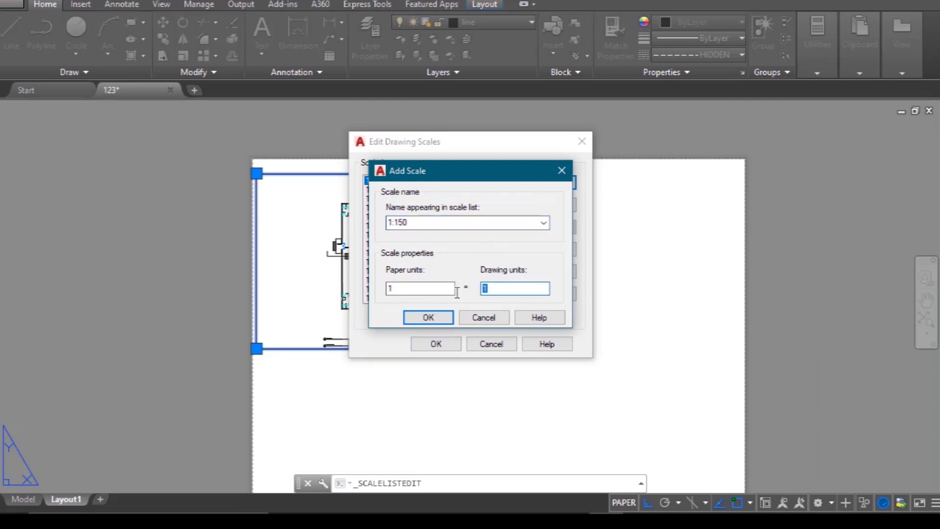
{"action": "left_click", "coordinate": [427, 319]}
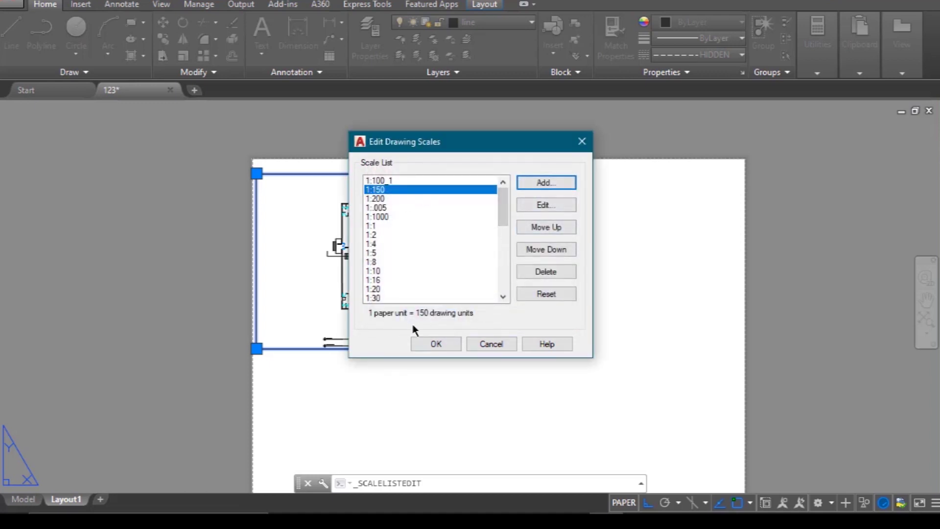
{"action": "left_click", "coordinate": [435, 344]}
Set the auditorium plan viewport to the 1:150 scale and centre the plan inside it
{"action": "double_click", "coordinate": [304, 300]}
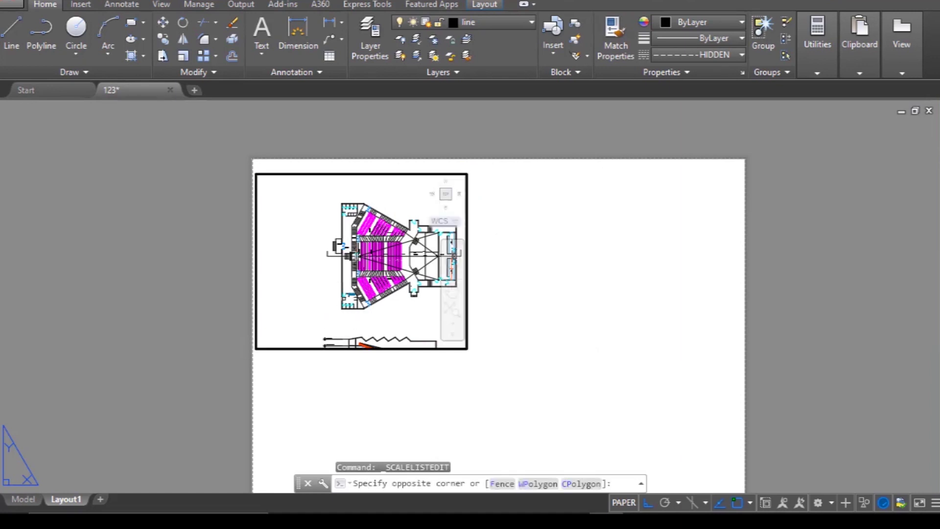
{"action": "middle_click_drag", "start_coordinate": [418, 296], "coordinate": [377, 285]}
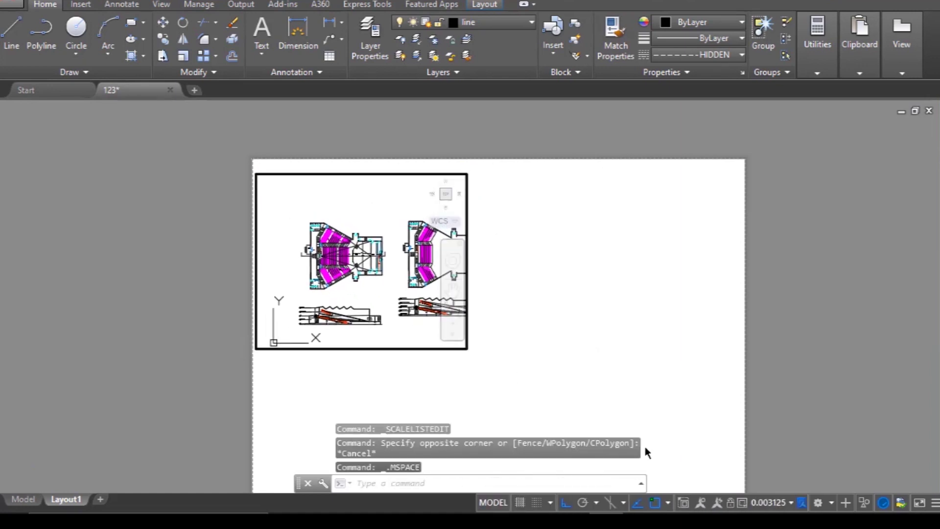
{"action": "left_click", "coordinate": [786, 504]}
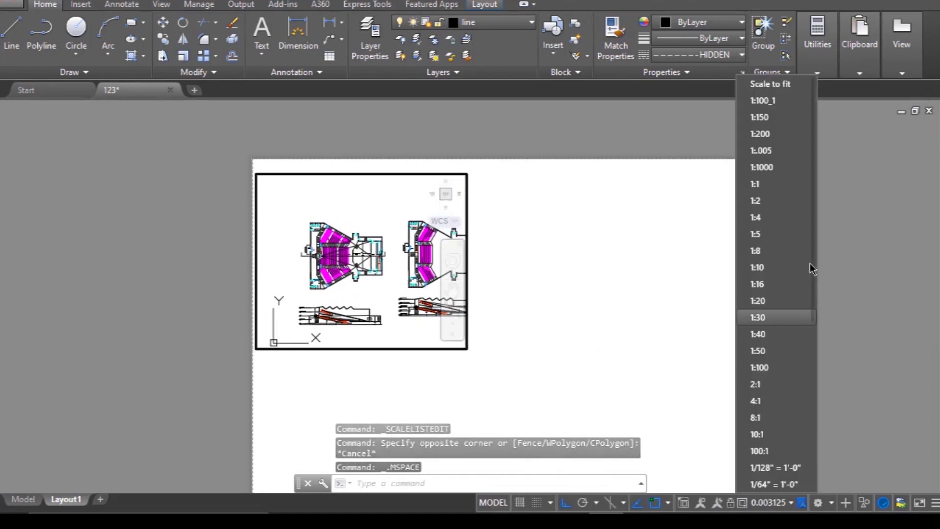
{"action": "left_click", "coordinate": [770, 121]}
{"action": "middle_click_drag", "start_coordinate": [359, 304], "coordinate": [400, 322]}
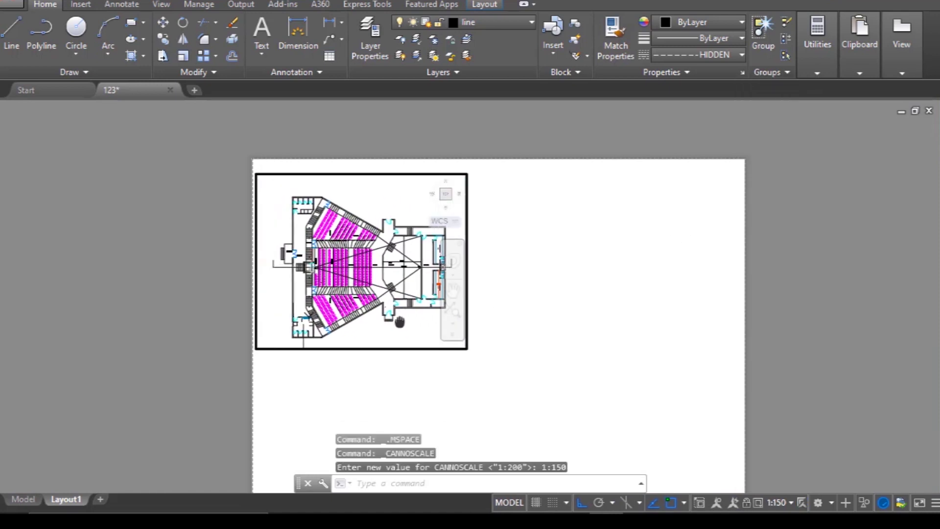
{"action": "double_click", "coordinate": [697, 350]}
Try to move the plan viewport horizontally to the right half of the sheet, and undo the move
{"action": "scroll", "coordinate": [379, 322], "scroll_direction": "down", "scroll_amount": 4}
{"action": "mouse_move", "coordinate": [433, 355]}
{"action": "middle_mouse_down"}
{"action": "mouse_move", "coordinate": [423, 361]}
{"action": "mouse_move", "coordinate": [418, 351]}
{"action": "middle_mouse_up"}
{"action": "scroll", "coordinate": [406, 304], "scroll_direction": "up", "scroll_amount": 4}
{"action": "left_click_drag", "start_coordinate": [494, 312], "coordinate": [428, 333]}
{"action": "type", "text": "m"}
{"action": "key", "text": "Return"}
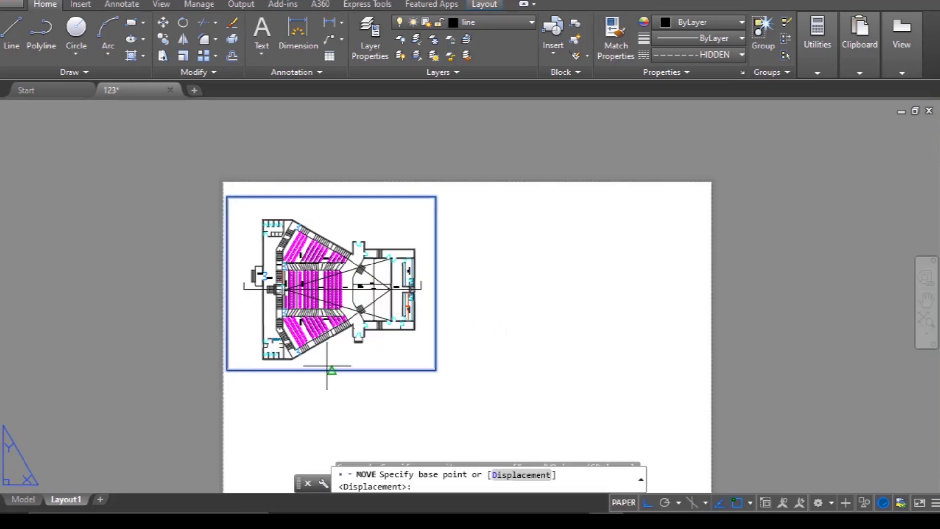
{"action": "left_click", "coordinate": [316, 390]}
{"action": "left_click", "coordinate": [560, 378]}
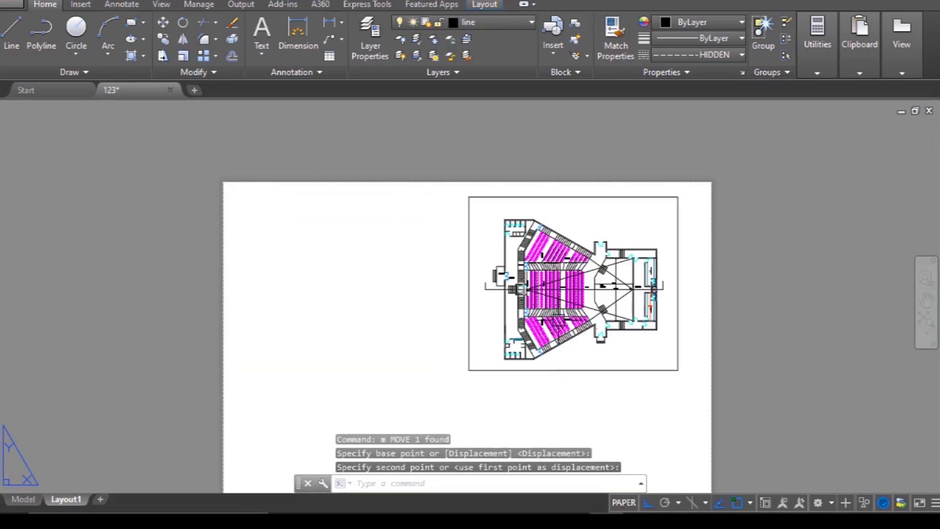
{"action": "key", "text": "ctrl+z"}
Copy the plan viewport horizontally to the empty right half of the sheet
{"action": "left_click_drag", "start_coordinate": [514, 375], "coordinate": [396, 313]}
{"action": "type", "text": "co"}
{"action": "key", "text": "Return"}
{"action": "left_click", "coordinate": [303, 393]}
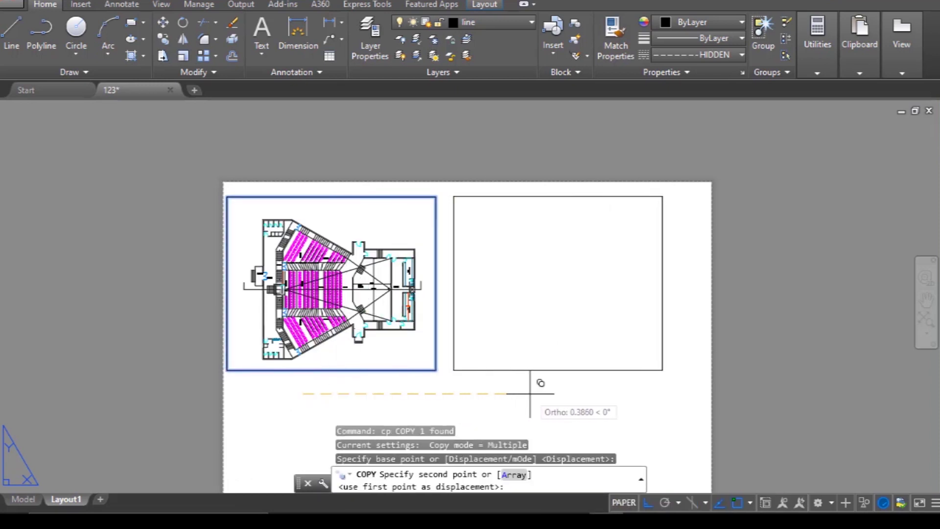
{"action": "key", "text": "Escape"}
{"action": "key", "text": "Escape"}
Show the neighbouring auditorium plan in the copied viewport and set that viewport's scale to 1:200
{"action": "double_click", "coordinate": [618, 342]}
{"action": "scroll", "coordinate": [587, 318], "scroll_direction": "down", "scroll_amount": 4}
{"action": "mouse_move", "coordinate": [662, 311]}
{"action": "middle_mouse_down"}
{"action": "mouse_move", "coordinate": [567, 308]}
{"action": "mouse_move", "coordinate": [601, 306]}
{"action": "middle_mouse_up"}
{"action": "scroll", "coordinate": [563, 306], "scroll_direction": "up", "scroll_amount": 5}
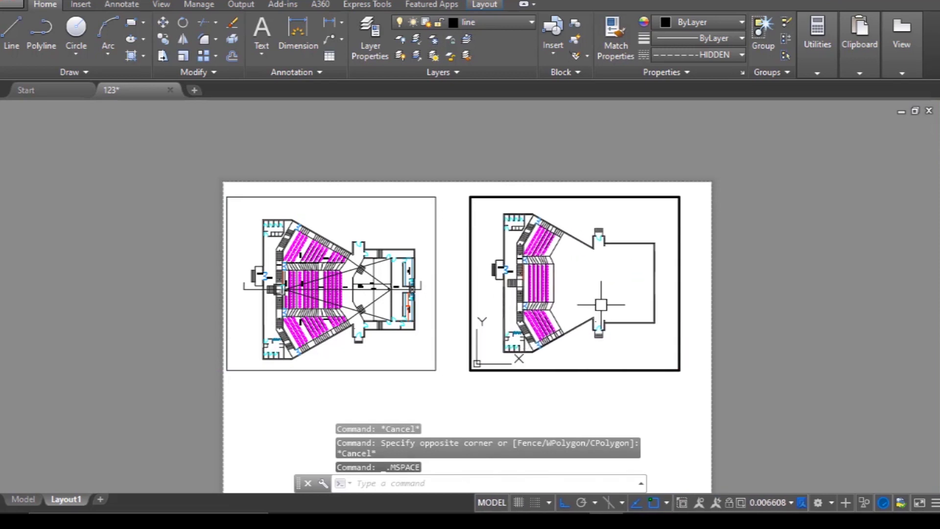
{"action": "left_click", "coordinate": [749, 503]}
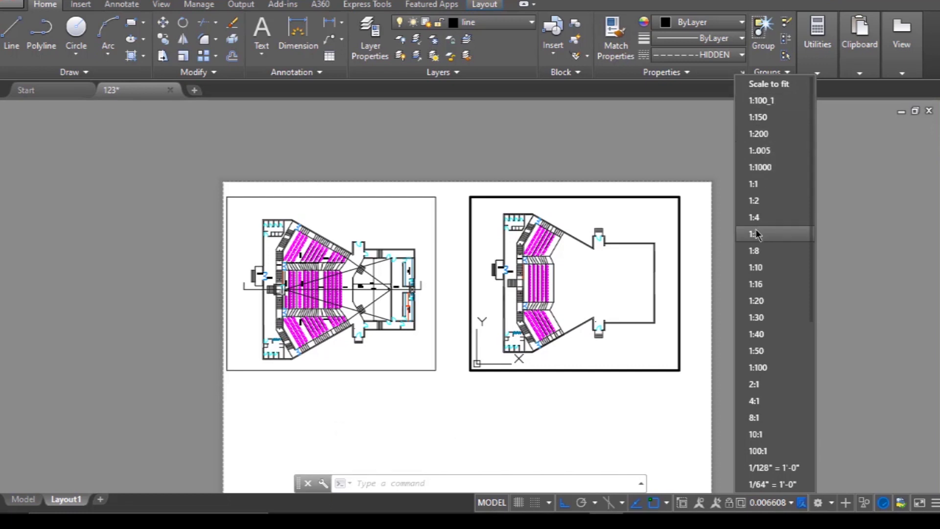
{"action": "left_click", "coordinate": [760, 135]}
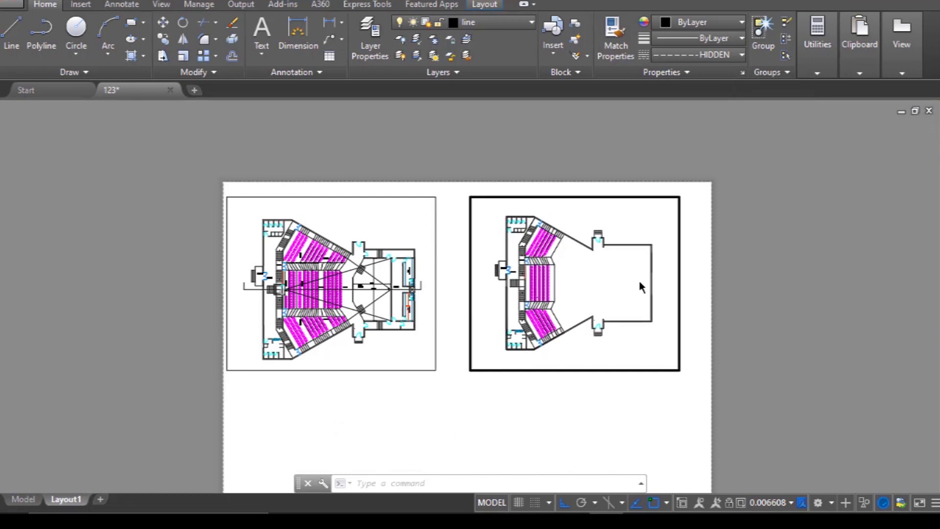
{"action": "double_click", "coordinate": [743, 370]}
Stretch the copied viewport's lower, left and upper edges inward to crop it around its plan
{"action": "left_click_drag", "start_coordinate": [719, 352], "coordinate": [677, 377]}
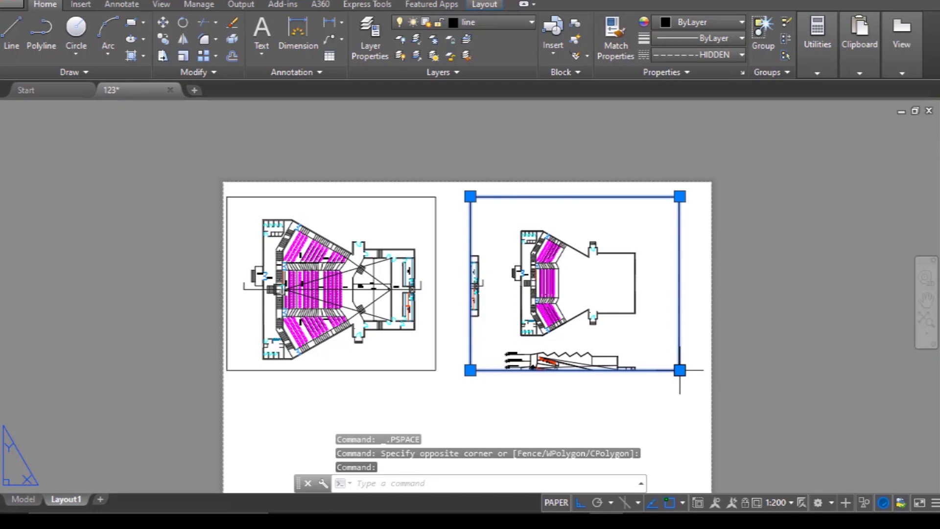
{"action": "left_click", "coordinate": [679, 371]}
{"action": "left_click", "coordinate": [679, 337]}
{"action": "left_click", "coordinate": [470, 196]}
{"action": "left_click", "coordinate": [504, 196]}
{"action": "left_click", "coordinate": [680, 196]}
{"action": "left_click", "coordinate": [679, 215]}
{"action": "left_click", "coordinate": [753, 275]}
{"action": "key", "text": "Escape"}
{"action": "key", "text": "Escape"}
{"action": "key", "text": "Escape"}
{"action": "scroll", "coordinate": [482, 302], "scroll_direction": "up", "scroll_amount": 2}
{"action": "scroll", "coordinate": [540, 328], "scroll_direction": "down", "scroll_amount": 2}
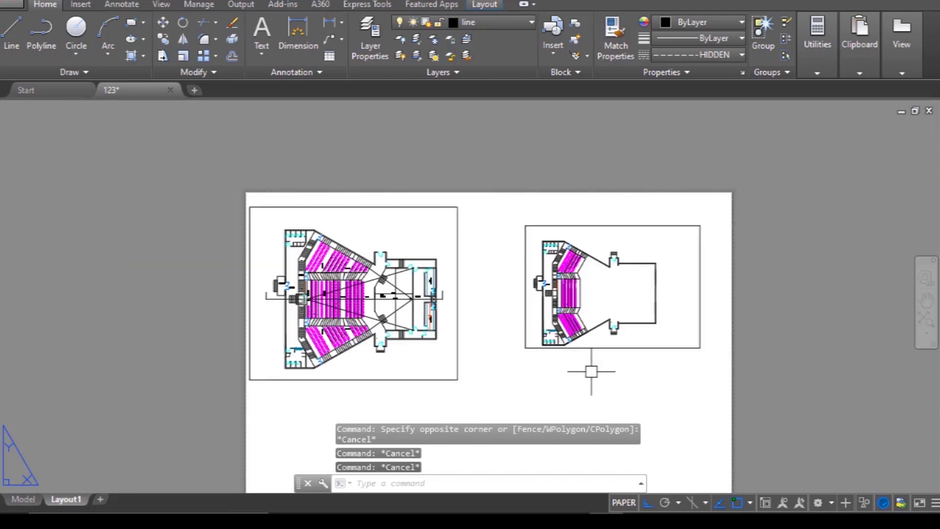
Erase the copied viewport from the right half of the sheet
{"action": "middle_click_drag", "start_coordinate": [592, 371], "coordinate": [563, 324]}
{"action": "left_click", "coordinate": [673, 332]}
{"action": "left_click", "coordinate": [600, 223]}
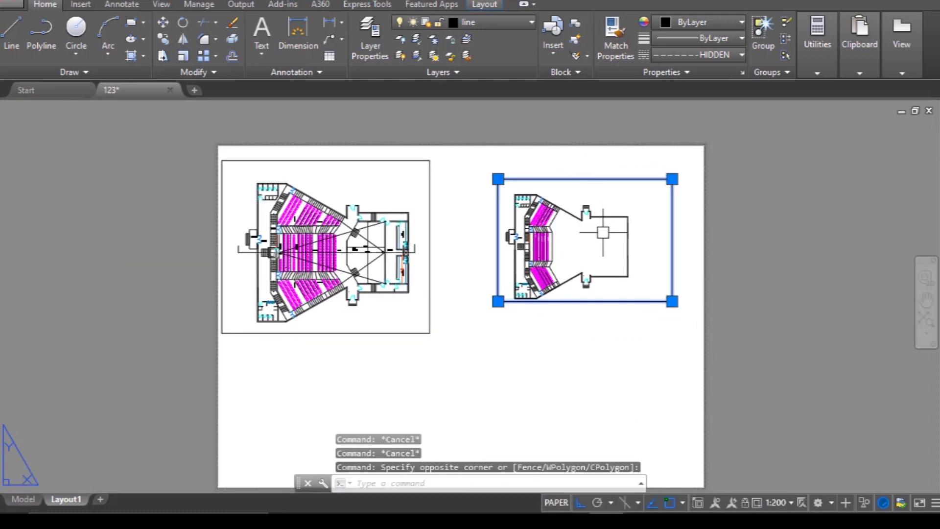
{"action": "type", "text": "e"}
{"action": "key", "text": "Return"}
{"action": "key", "text": "Escape"}
{"action": "key", "text": "Escape"}
{"action": "scroll", "coordinate": [616, 265], "scroll_direction": "down", "scroll_amount": 2}
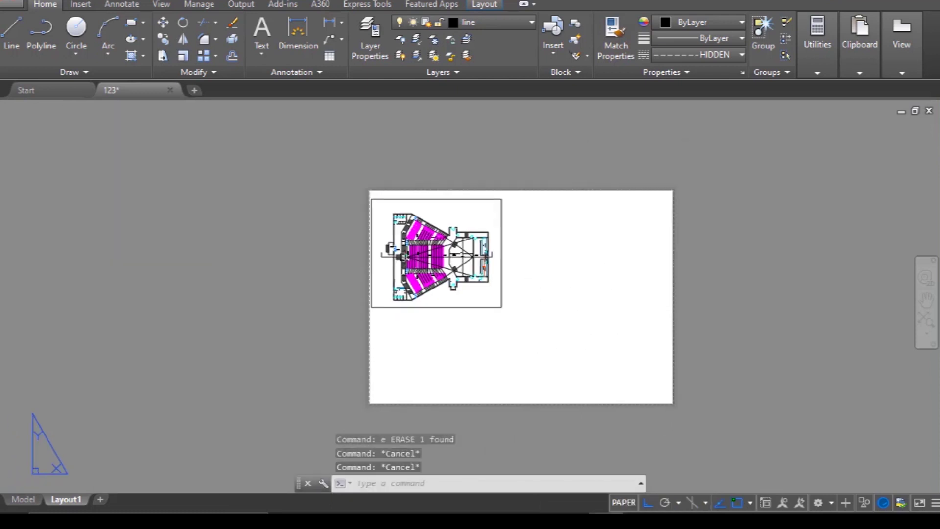
{"action": "key", "text": "Escape"}
Put the remaining plan viewport on the Defpoints layer so that its border does not plot
{"action": "scroll", "coordinate": [438, 270], "scroll_direction": "up", "scroll_amount": 2}
{"action": "middle_click_drag", "start_coordinate": [539, 247], "coordinate": [444, 259]}
{"action": "scroll", "coordinate": [588, 274], "scroll_direction": "down", "scroll_amount": 2}
{"action": "scroll", "coordinate": [490, 246], "scroll_direction": "up", "scroll_amount": 4}
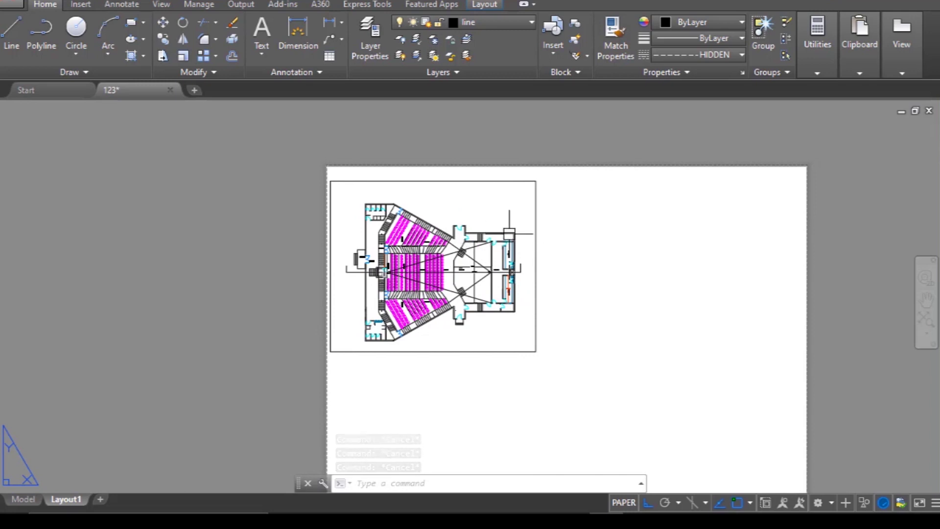
{"action": "left_click", "coordinate": [493, 193]}
{"action": "key", "text": "Escape"}
{"action": "left_click", "coordinate": [608, 217]}
{"action": "left_click", "coordinate": [473, 192]}
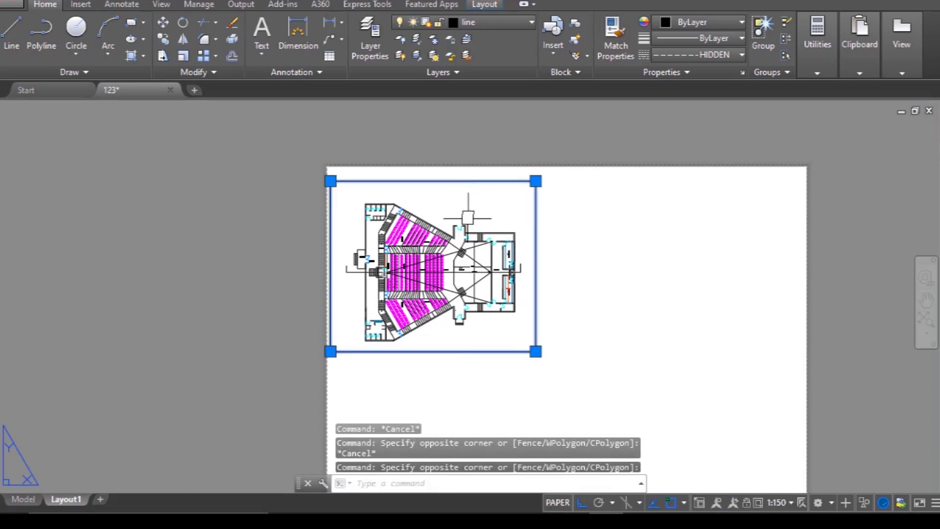
{"action": "left_click", "coordinate": [507, 29]}
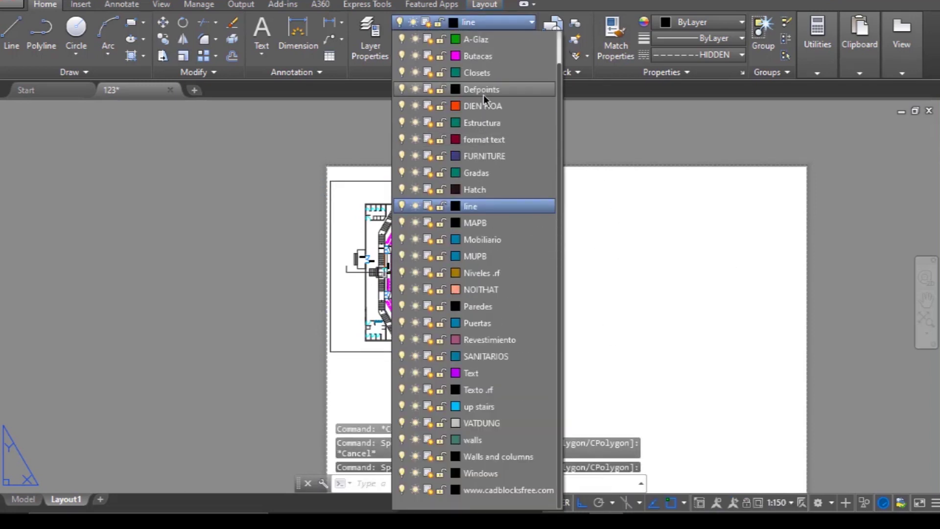
{"action": "left_click", "coordinate": [483, 95]}
{"action": "key", "text": "Escape"}
{"action": "key", "text": "Escape"}
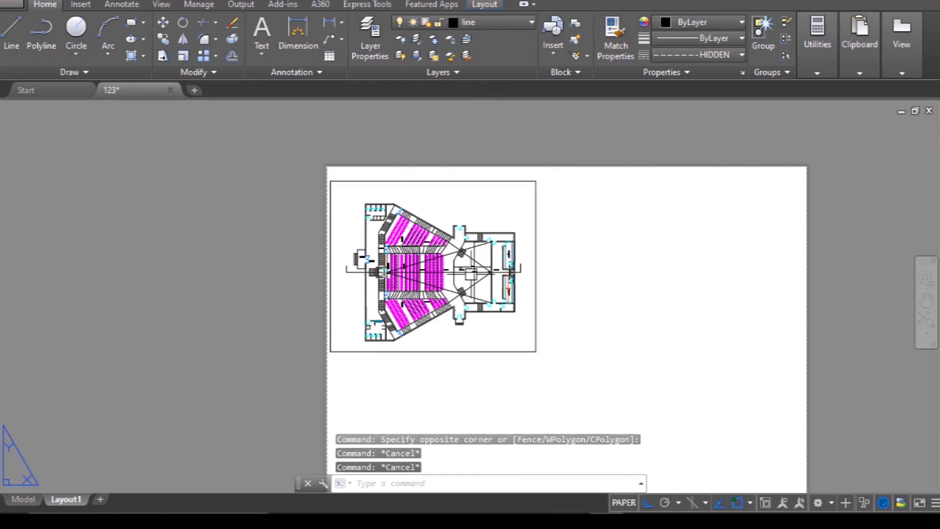
Preview the A1 layout's plot with the DWG To PDF plotter to check the plan and viewport border
{"action": "scroll", "coordinate": [395, 259], "scroll_direction": "down", "scroll_amount": 2}
{"action": "scroll", "coordinate": [489, 306], "scroll_direction": "up", "scroll_amount": 2}
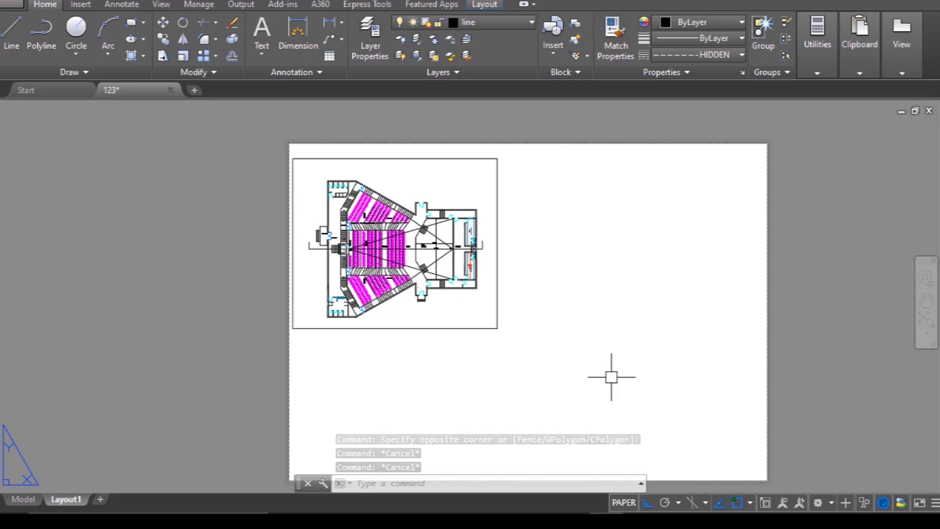
{"action": "key", "text": "ctrl+p"}
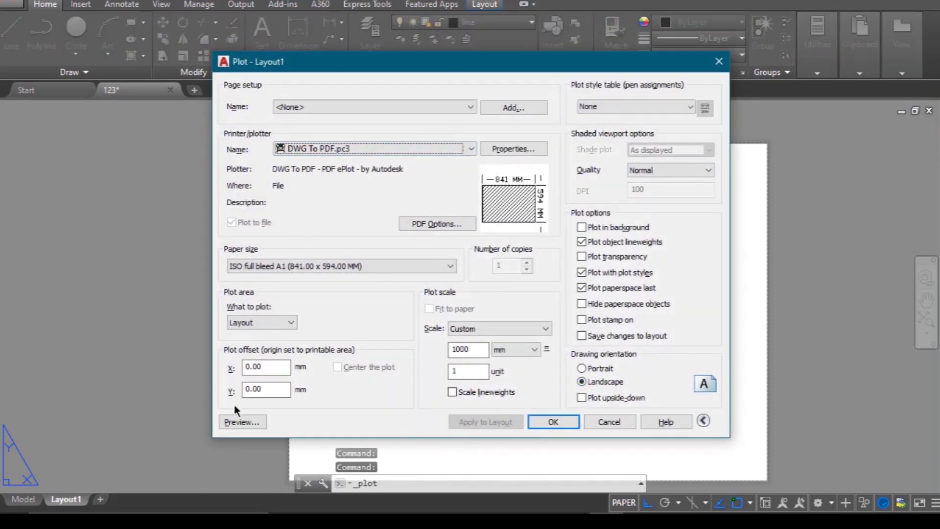
{"action": "left_click", "coordinate": [237, 422]}
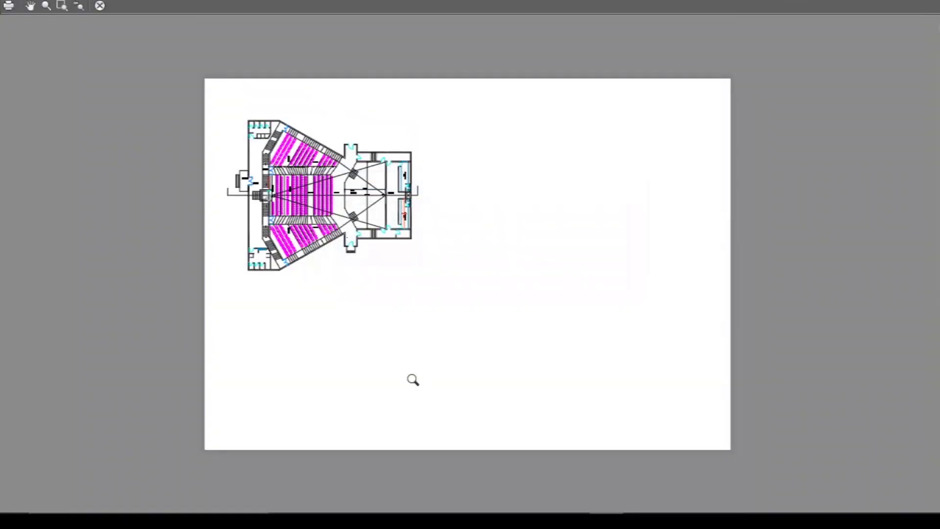
{"action": "key", "text": "Escape"}
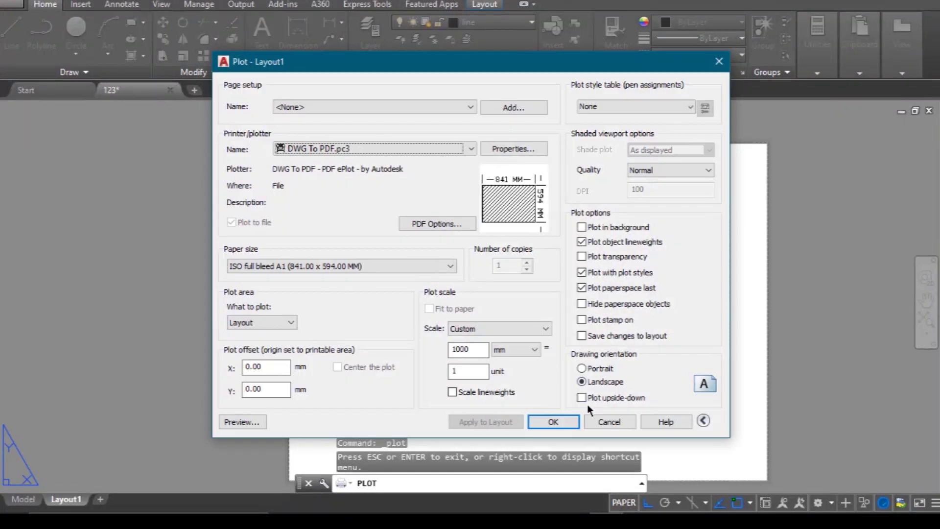
Plot the layout to the Desktop as 123-Layout1.pdf and look over the resulting PDF
{"action": "left_click", "coordinate": [561, 421]}
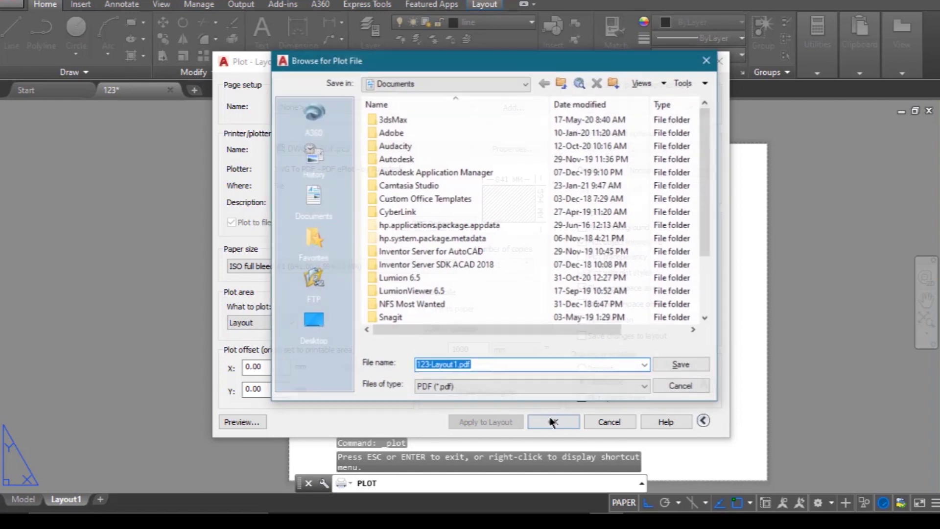
{"action": "left_click", "coordinate": [315, 320]}
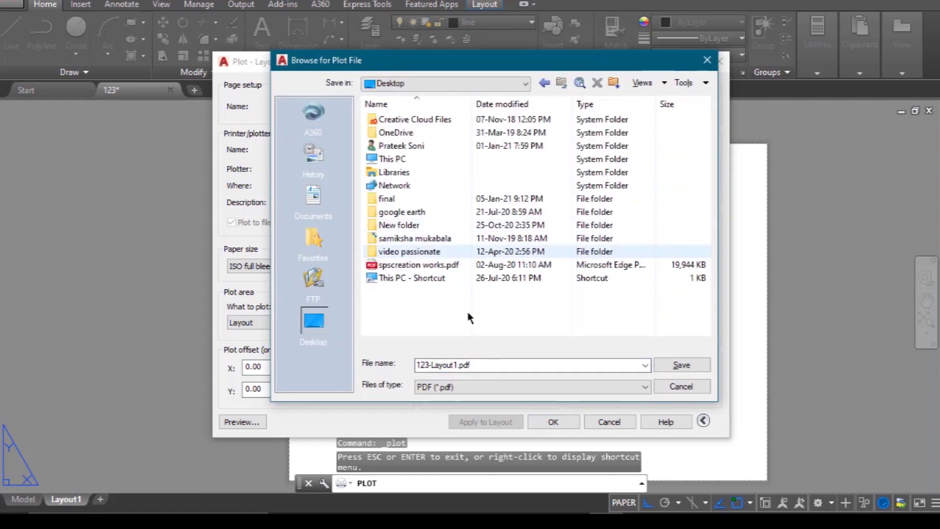
{"action": "left_click", "coordinate": [682, 366]}
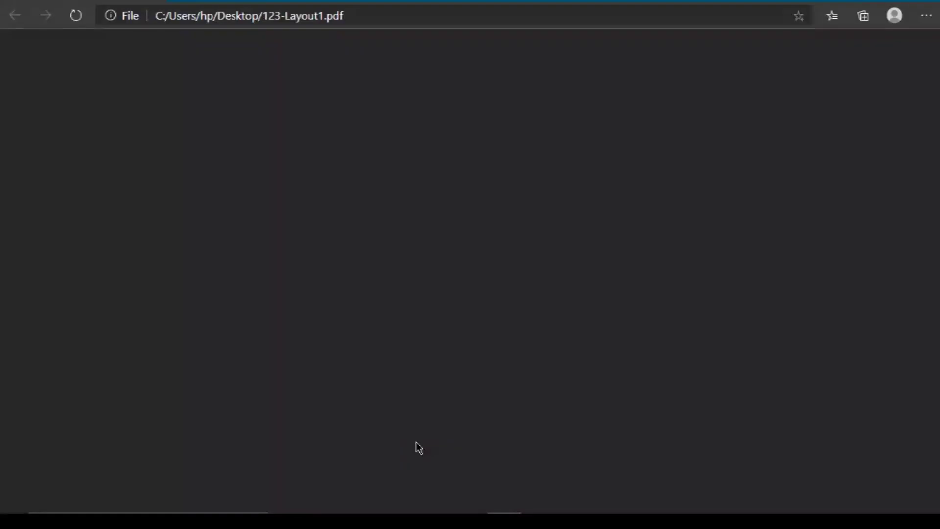
{"action": "scroll", "coordinate": [736, 195], "scroll_direction": "down", "scroll_amount": 4}
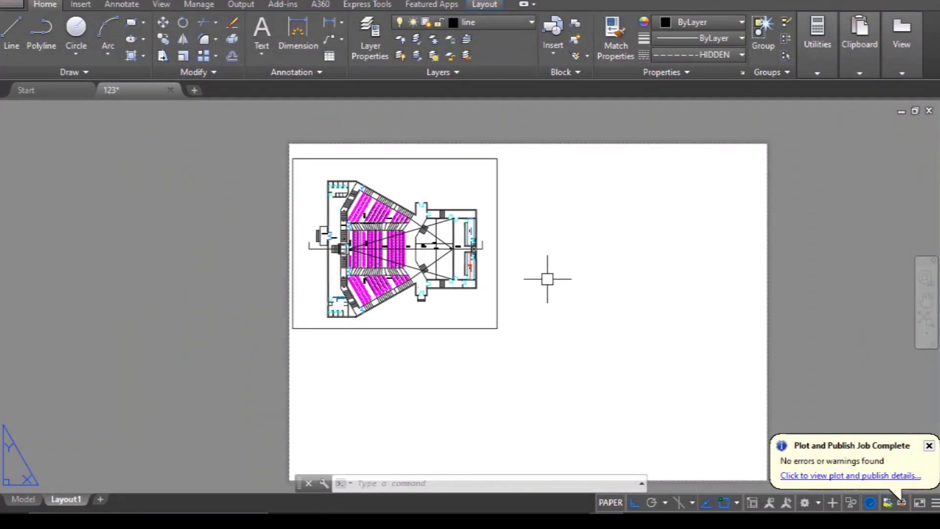
{"action": "left_click", "coordinate": [547, 279]}
{"action": "left_click", "coordinate": [454, 282]}
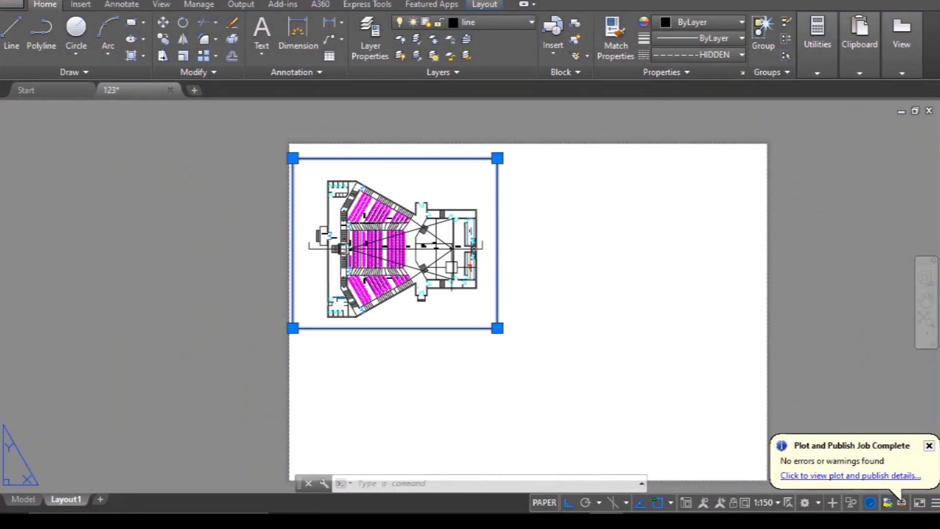
{"action": "key", "text": "Escape"}
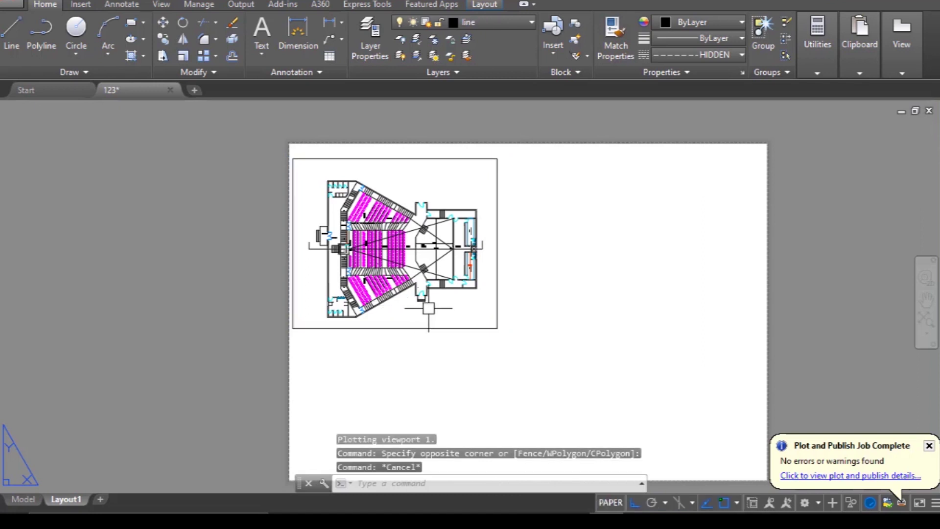
Show the second auditorium plan inside the sheet's viewport and set the viewport scale to 1:200
{"action": "double_click", "coordinate": [405, 309]}
{"action": "scroll", "coordinate": [372, 277], "scroll_direction": "down", "scroll_amount": 3}
{"action": "scroll", "coordinate": [372, 277], "scroll_direction": "up", "scroll_amount": 5}
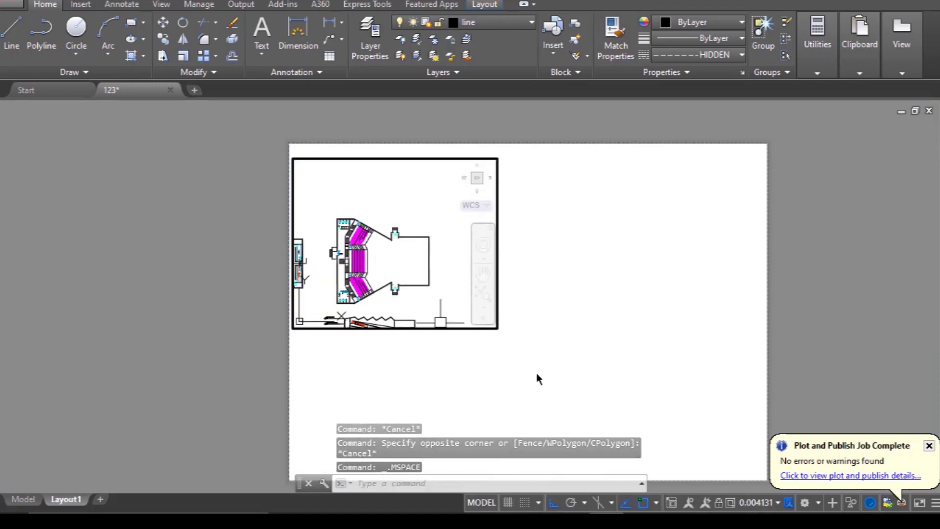
{"action": "left_click", "coordinate": [766, 503]}
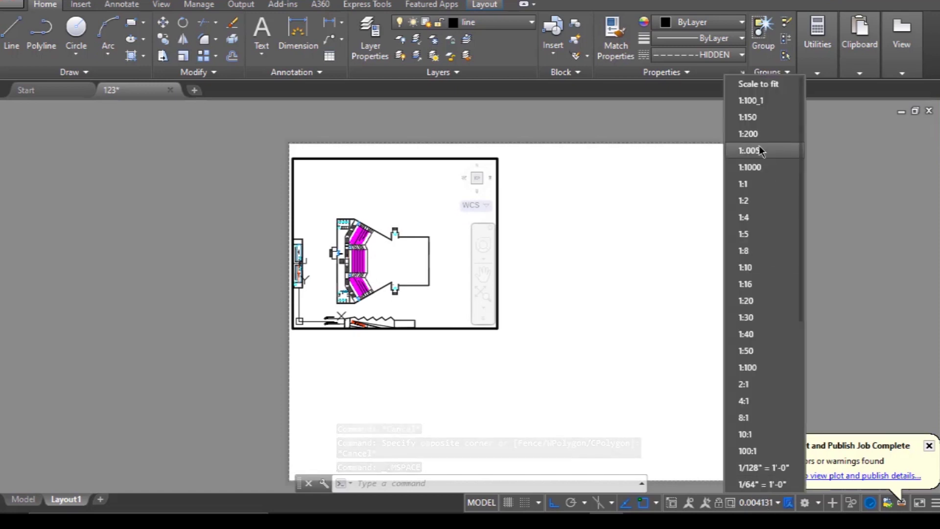
{"action": "left_click", "coordinate": [761, 131]}
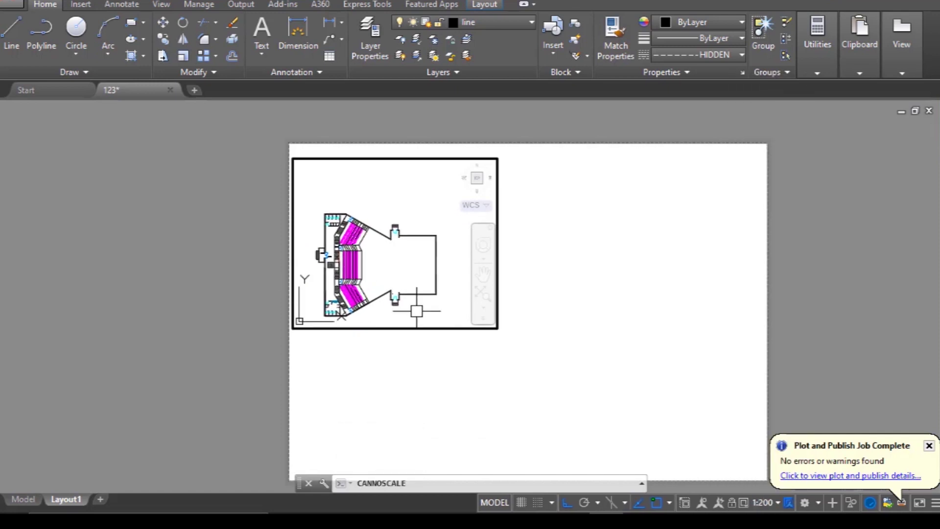
Return to paper space and shrink the viewport border from its upper and outer sides to fit closely around the second plan
{"action": "double_click", "coordinate": [533, 342]}
{"action": "left_click_drag", "start_coordinate": [524, 340], "coordinate": [479, 302]}
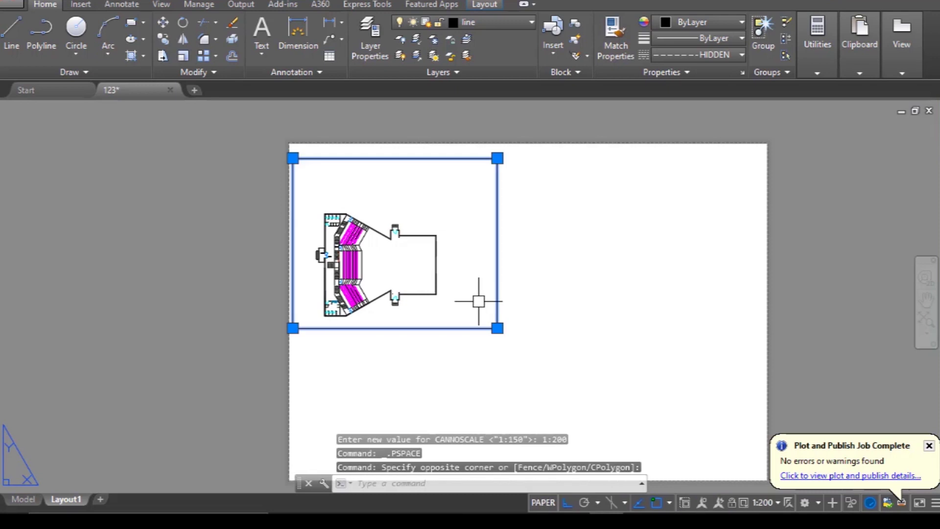
{"action": "left_click", "coordinate": [497, 158]}
{"action": "left_click", "coordinate": [497, 190]}
{"action": "left_click", "coordinate": [496, 189]}
{"action": "left_click", "coordinate": [459, 203]}
{"action": "key", "text": "Escape"}
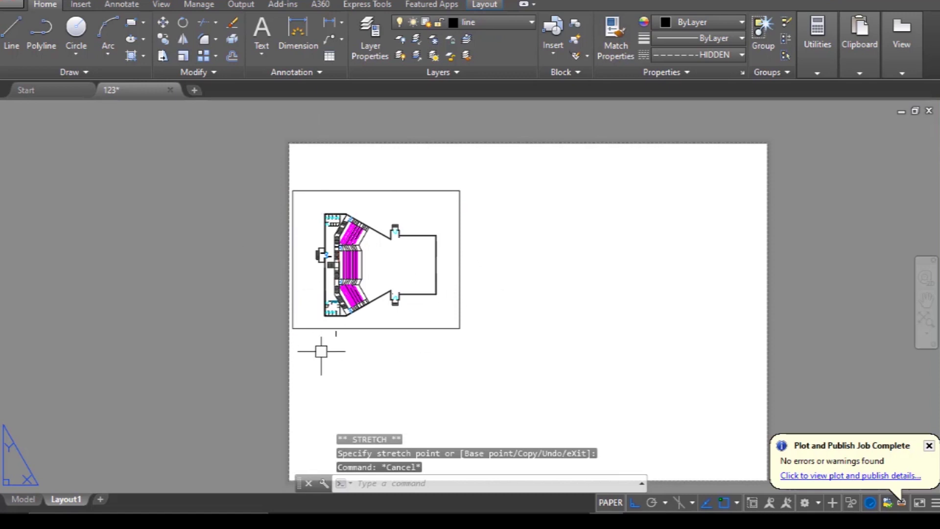
Plot the layout with the second plan to the Desktop as plan 2.pdf, and switch to Photoshop
{"action": "scroll", "coordinate": [394, 305], "scroll_direction": "down", "scroll_amount": 2}
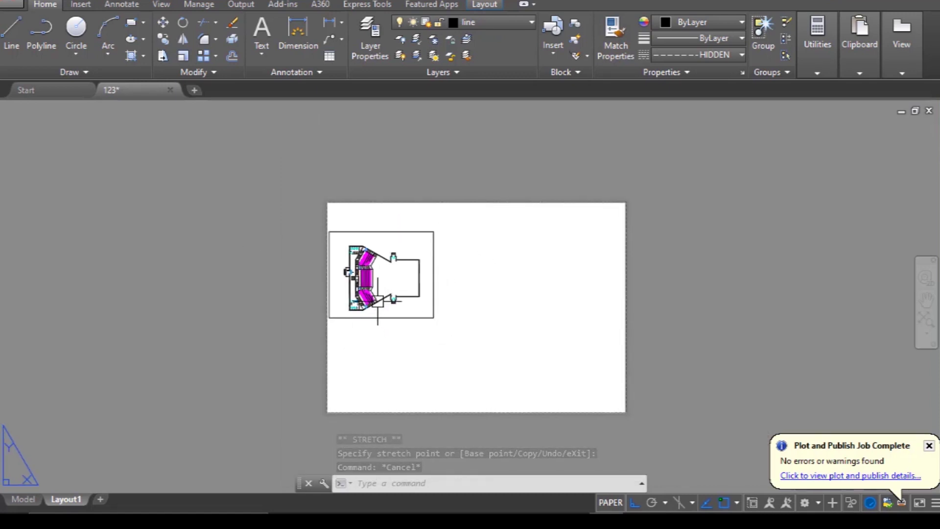
{"action": "scroll", "coordinate": [369, 258], "scroll_direction": "up", "scroll_amount": 2}
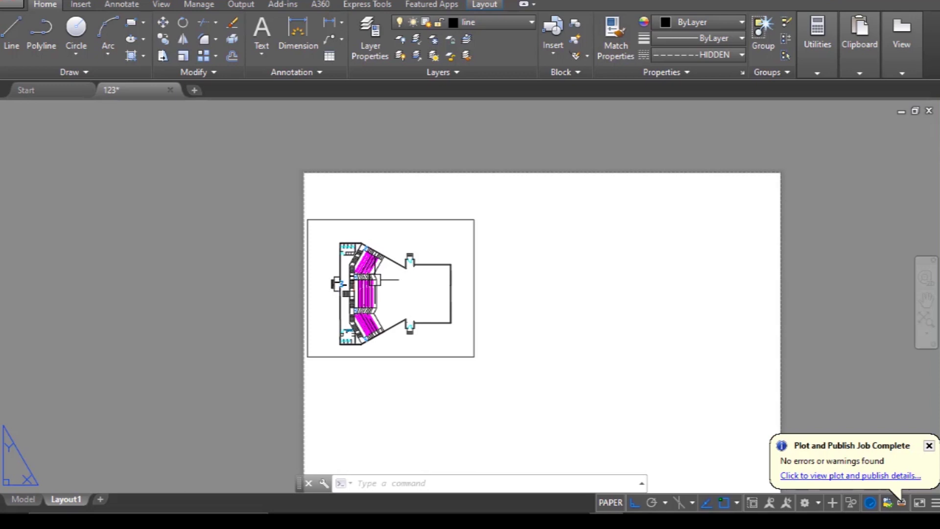
{"action": "key", "text": "ctrl+p"}
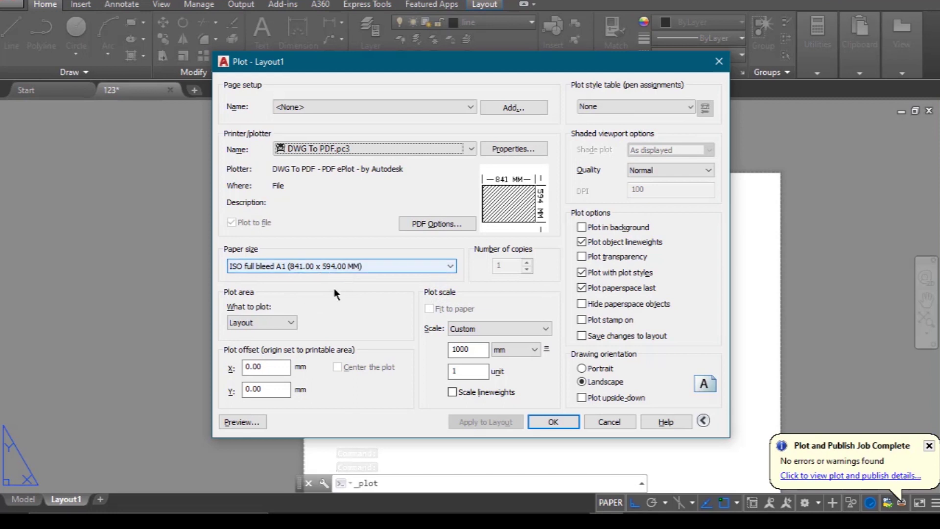
{"action": "left_click", "coordinate": [549, 423]}
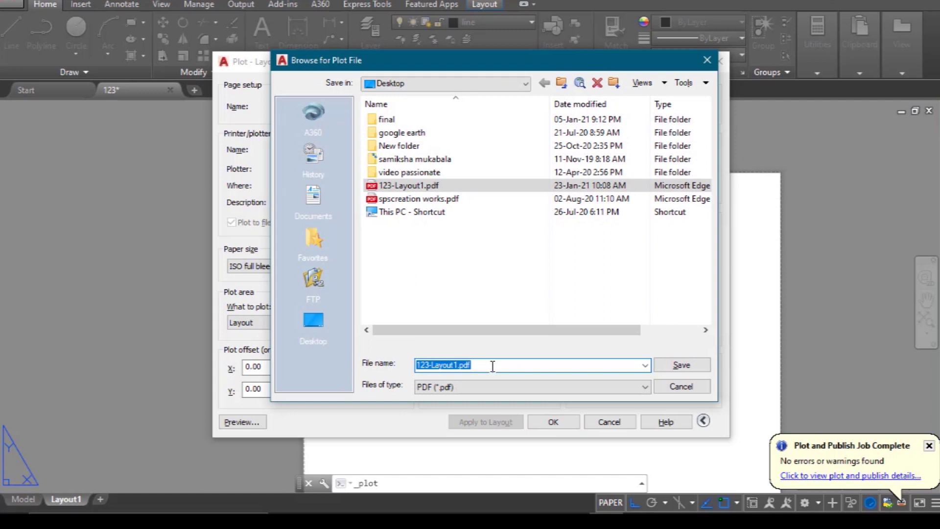
{"action": "type", "text": "plan 2"}
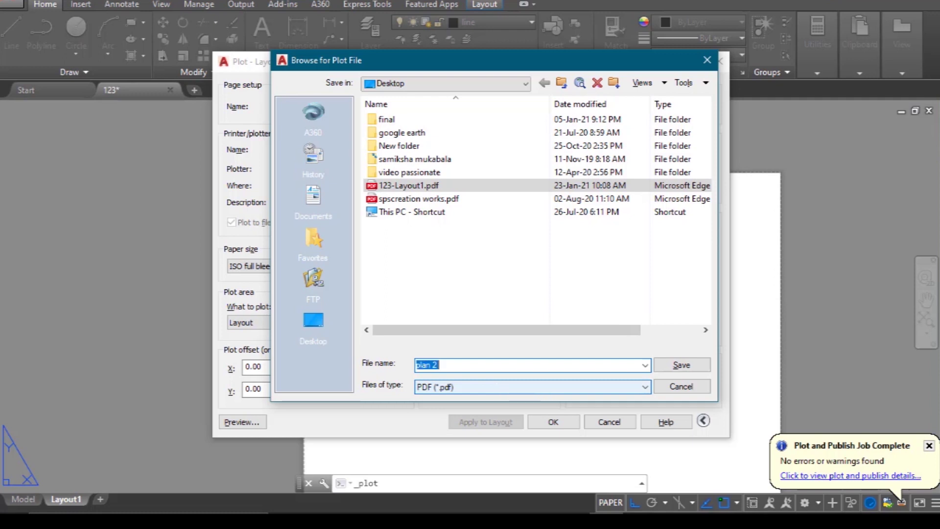
{"action": "key", "text": "Return"}
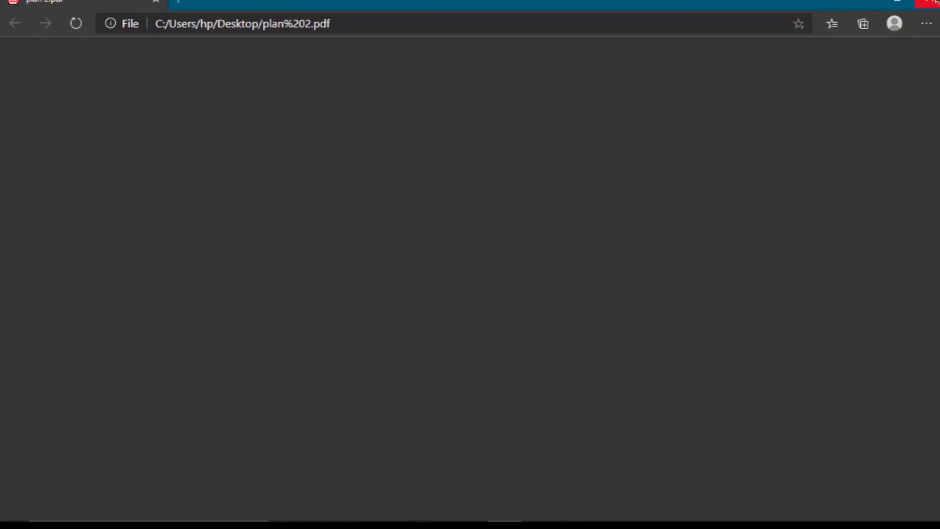
{"action": "left_click", "coordinate": [933, 2]}
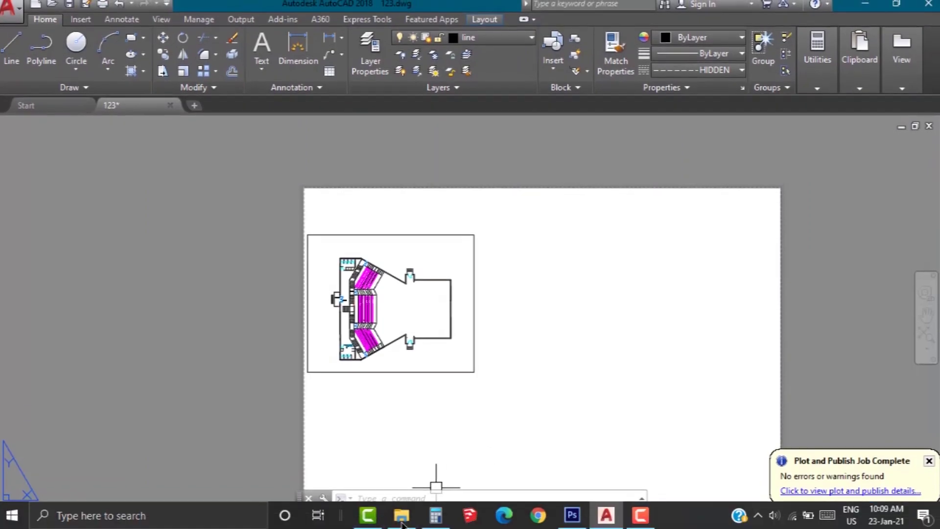
{"action": "left_click", "coordinate": [572, 515]}
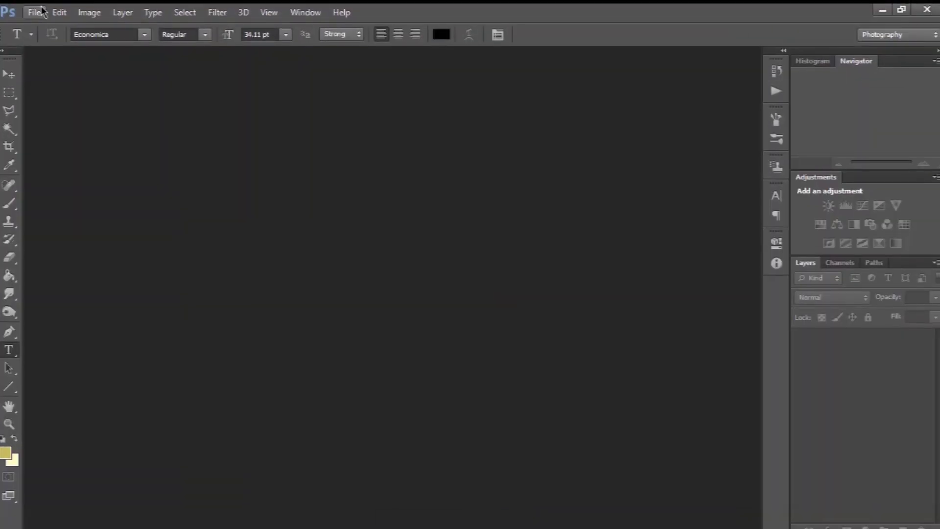
{"action": "left_click", "coordinate": [43, 11]}
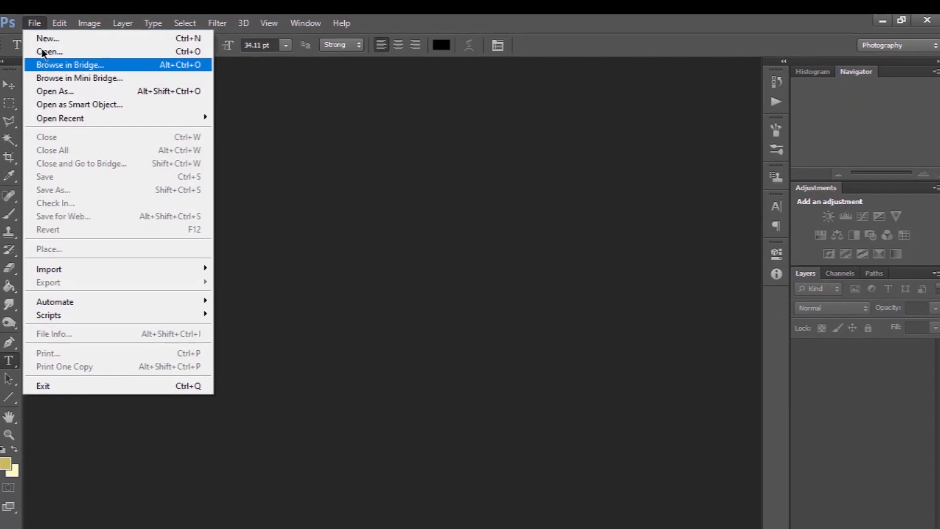
{"action": "left_click", "coordinate": [47, 38]}
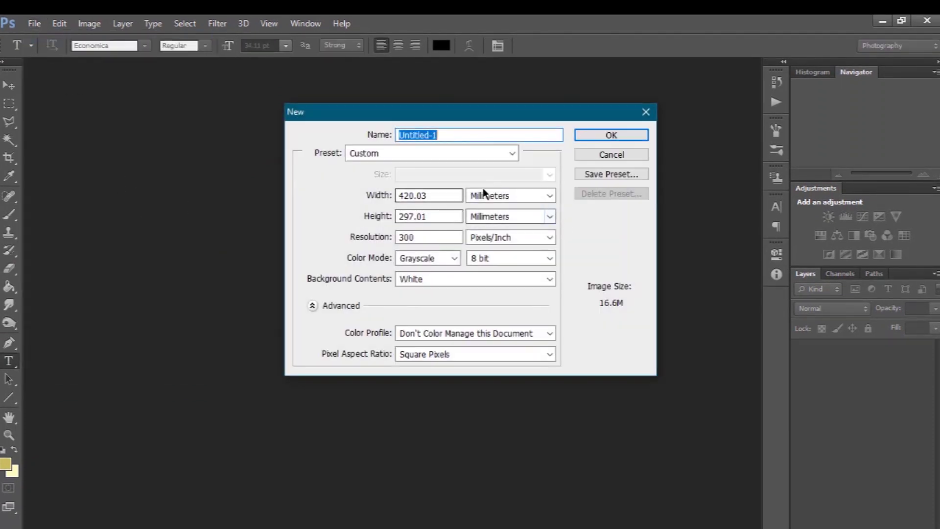
{"action": "left_click", "coordinate": [450, 153]}
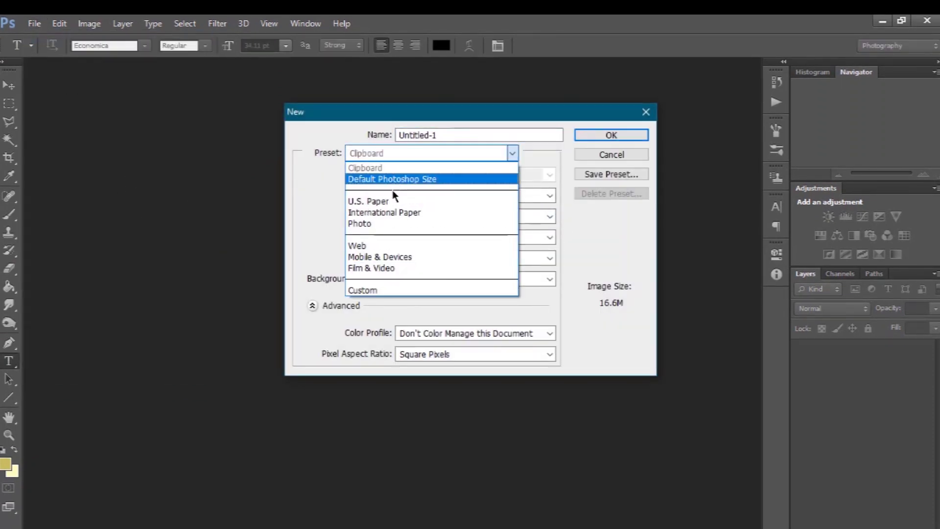
{"action": "left_click", "coordinate": [386, 212]}
{"action": "left_click", "coordinate": [436, 175]}
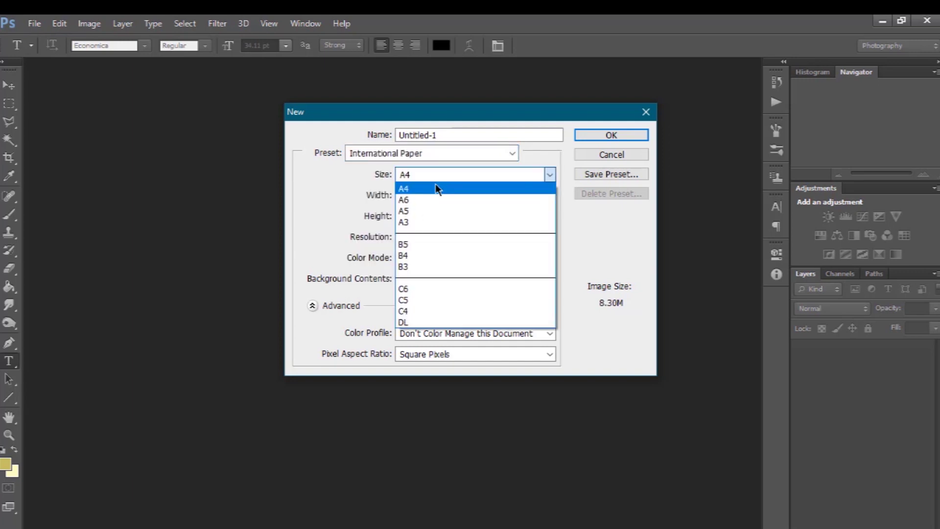
{"action": "left_click", "coordinate": [562, 251]}
{"action": "left_click", "coordinate": [478, 154]}
{"action": "left_click", "coordinate": [363, 286]}
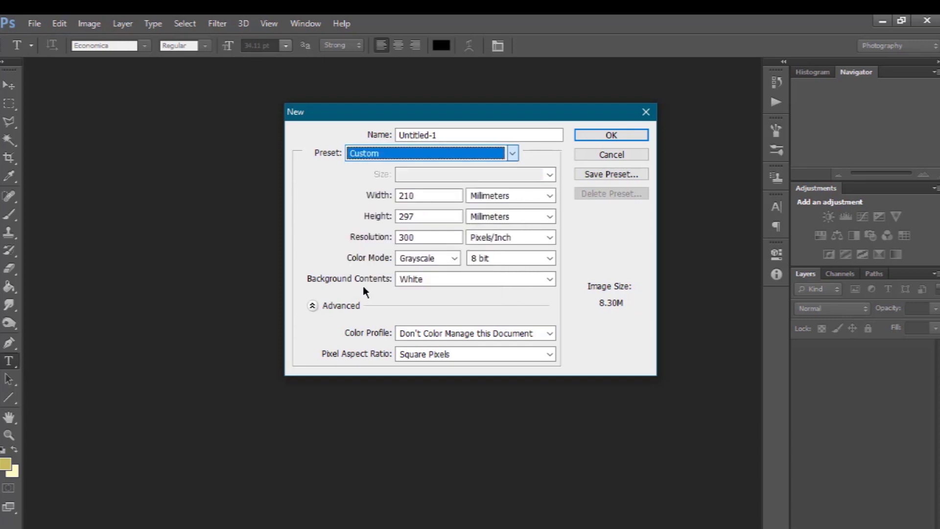
{"action": "key", "text": "Escape"}
Create a new document 849 mm wide and 594 mm high at 300 pixels/inch in Grayscale with a white background
{"action": "left_click", "coordinate": [35, 23]}
{"action": "left_click", "coordinate": [44, 35]}
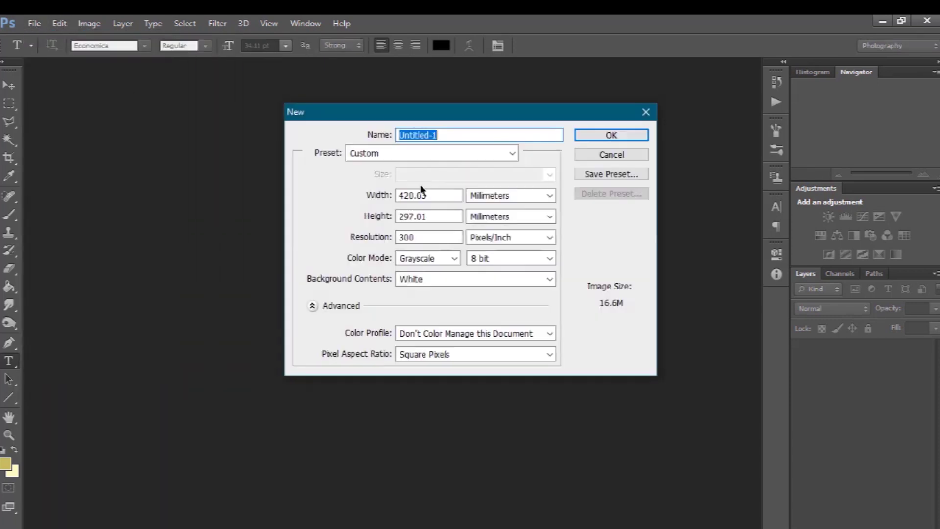
{"action": "key", "text": "Tab"}
{"action": "key", "text": "Tab"}
{"action": "type", "text": "84"}
{"action": "left_click", "coordinate": [431, 215]}
{"action": "type", "text": "594"}
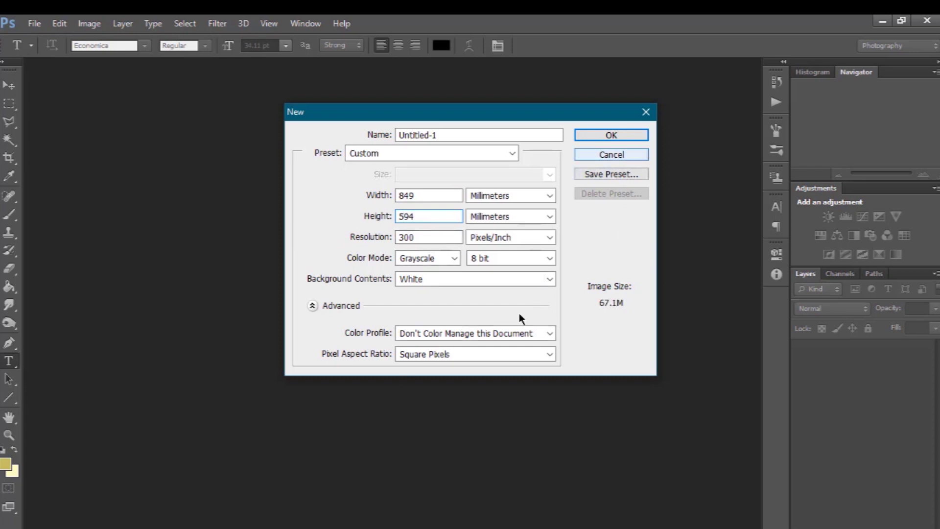
{"action": "left_click", "coordinate": [617, 134]}
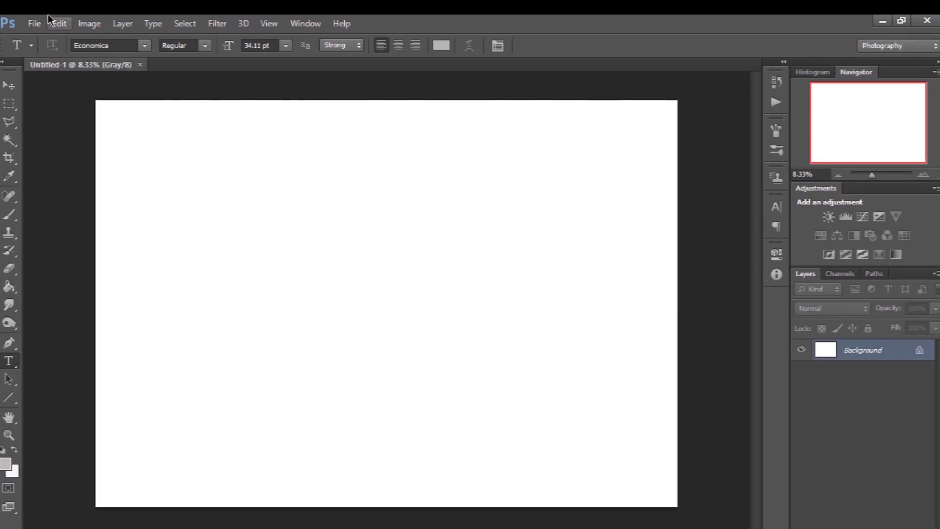
Open 123-Layout1.pdf and plan 2.pdf from the Desktop, importing each page at 300 pixels/inch in RGB Color
{"action": "left_click", "coordinate": [33, 24]}
{"action": "left_click", "coordinate": [49, 51]}
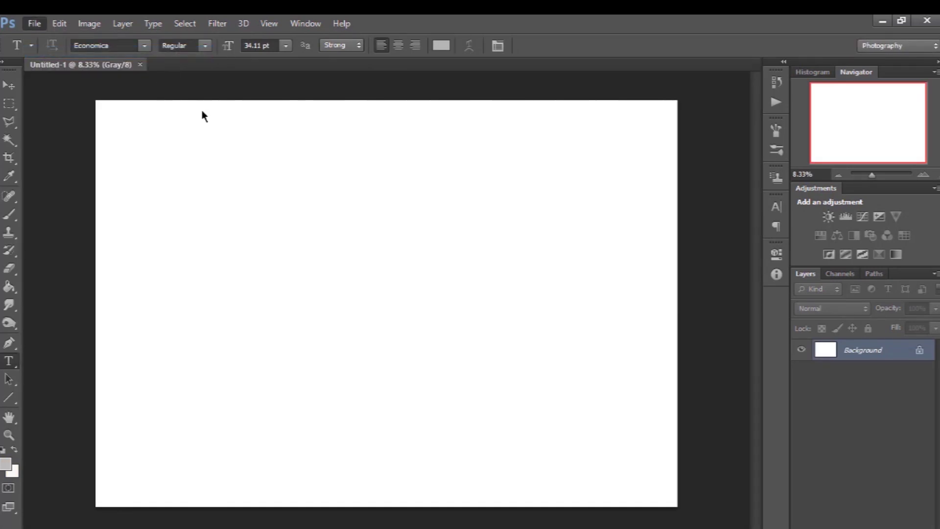
{"action": "left_click", "coordinate": [307, 190]}
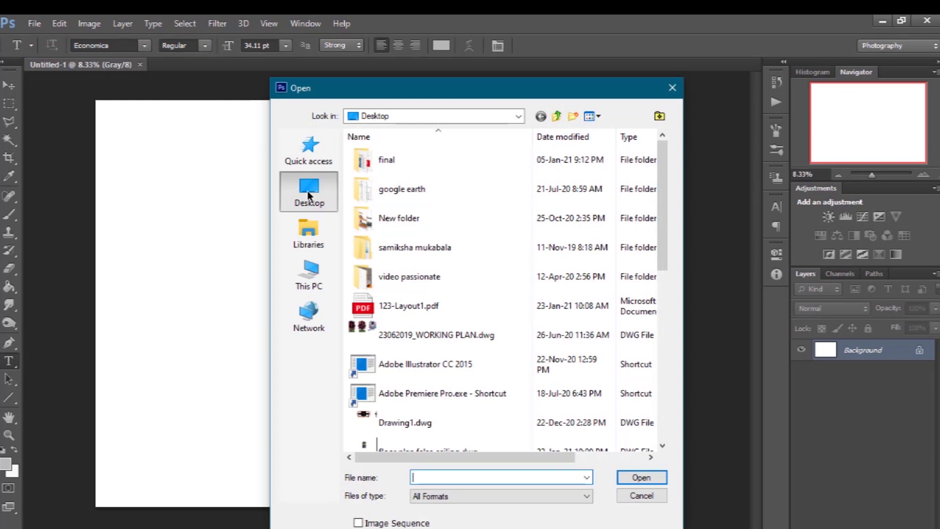
{"action": "scroll", "coordinate": [458, 293], "scroll_direction": "down", "scroll_amount": 8}
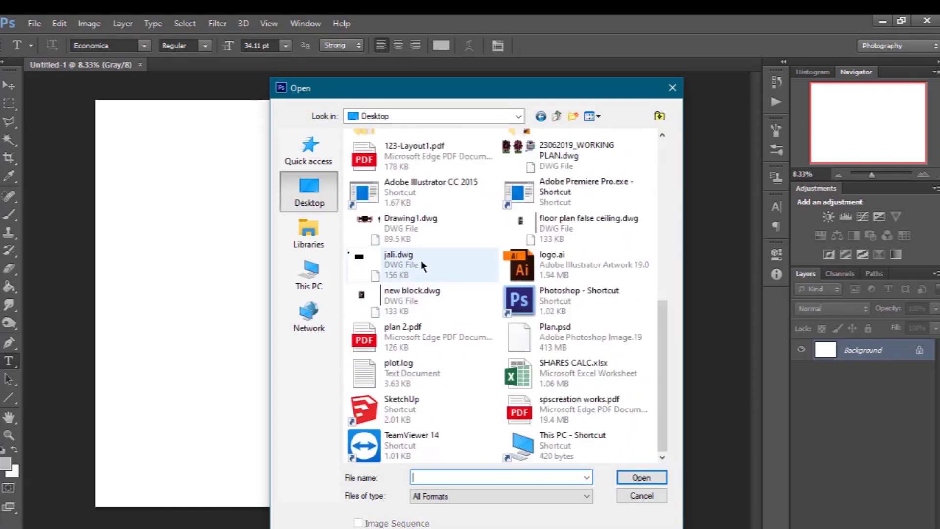
{"action": "scroll", "coordinate": [419, 257], "scroll_direction": "up", "scroll_amount": 4}
{"action": "left_click", "coordinate": [416, 350]}
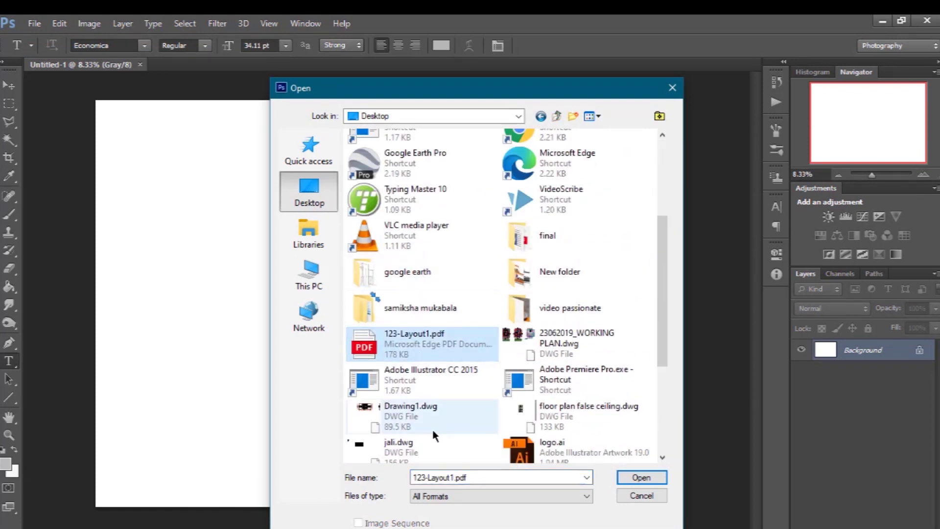
{"action": "scroll", "coordinate": [496, 365], "scroll_direction": "down", "scroll_amount": 4}
{"action": "left_click", "coordinate": [422, 342], "text": "ctrl"}
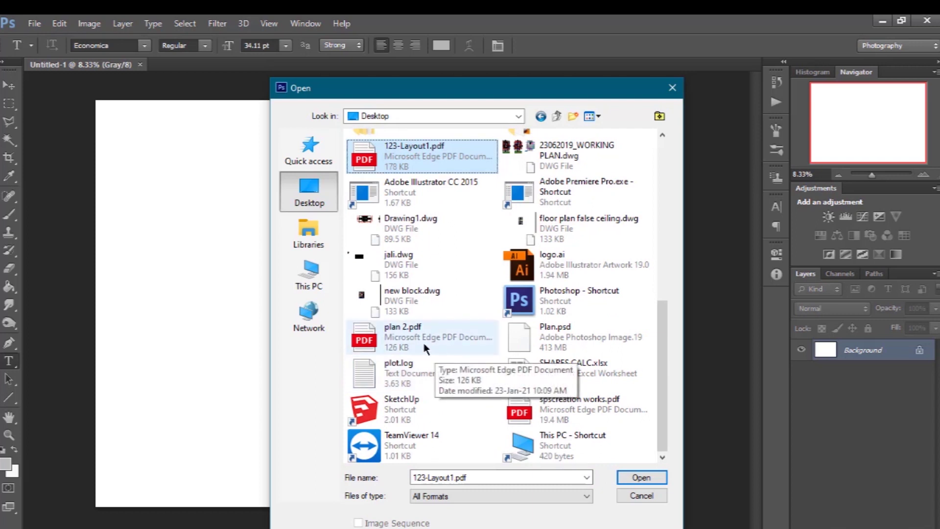
{"action": "left_click", "coordinate": [625, 475]}
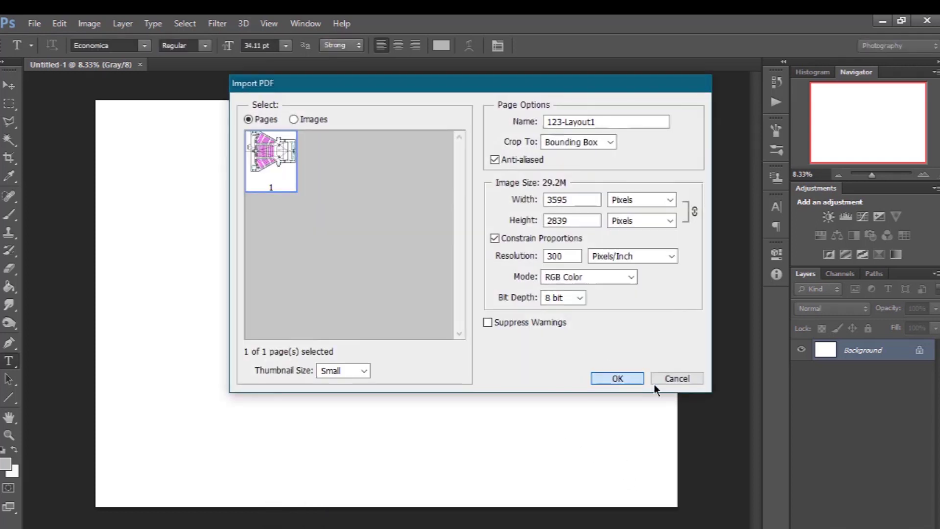
{"action": "left_click", "coordinate": [617, 379]}
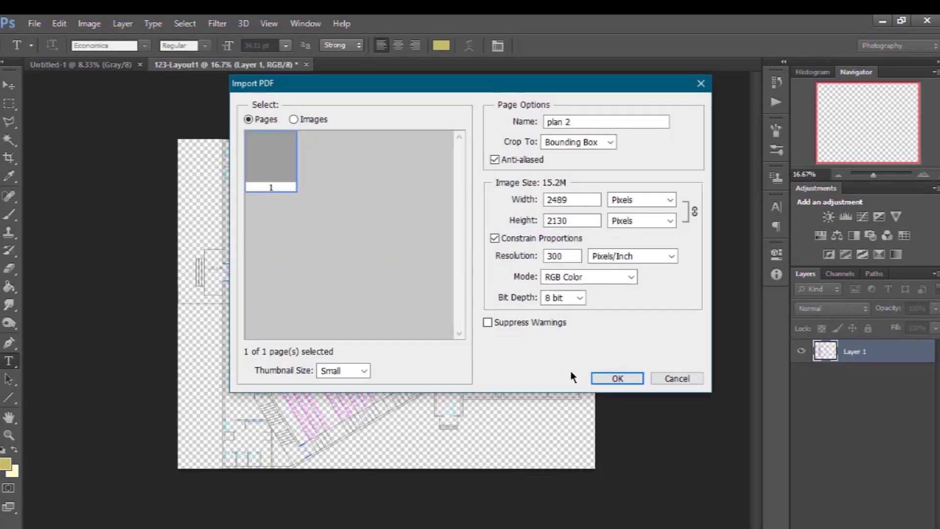
{"action": "left_click", "coordinate": [612, 380]}
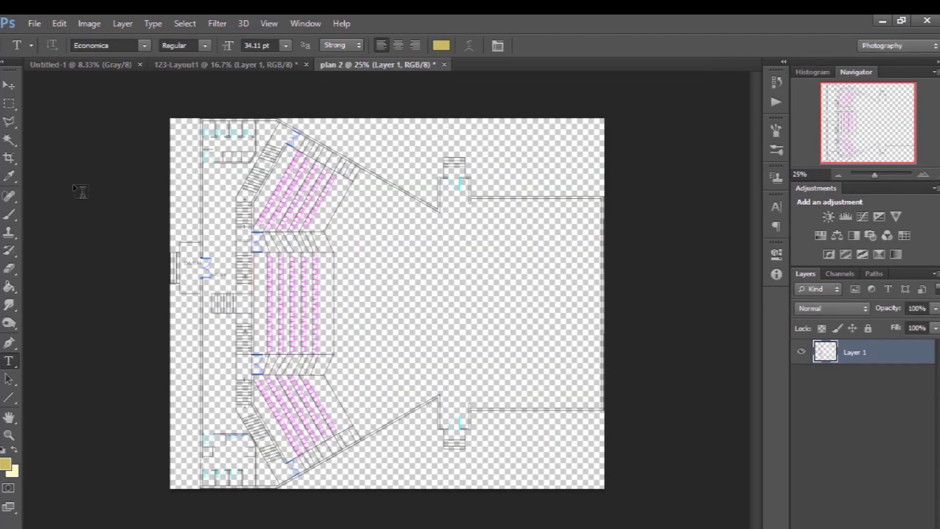
Duplicate Layer 1 of 123-Layout1 into the Untitled-1 document with the name Layer 1, and show that document
{"action": "left_click", "coordinate": [8, 85]}
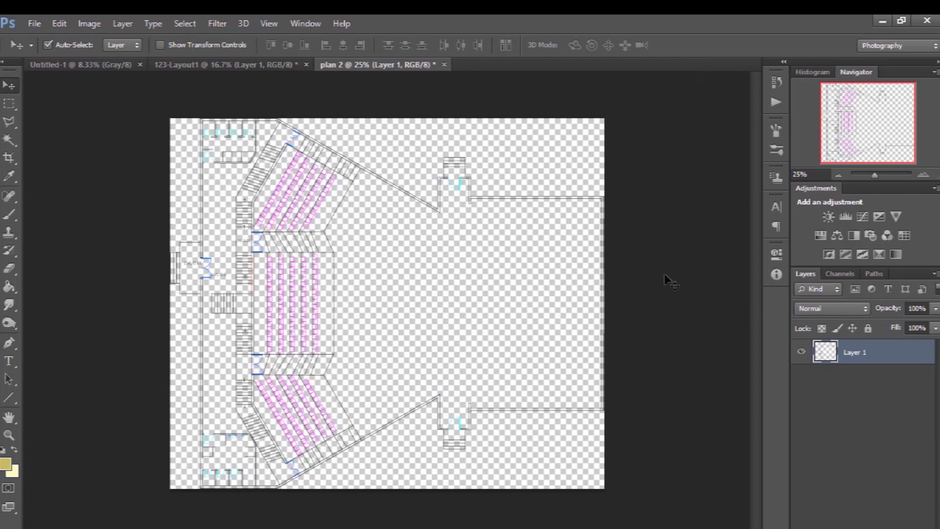
{"action": "left_click", "coordinate": [248, 65]}
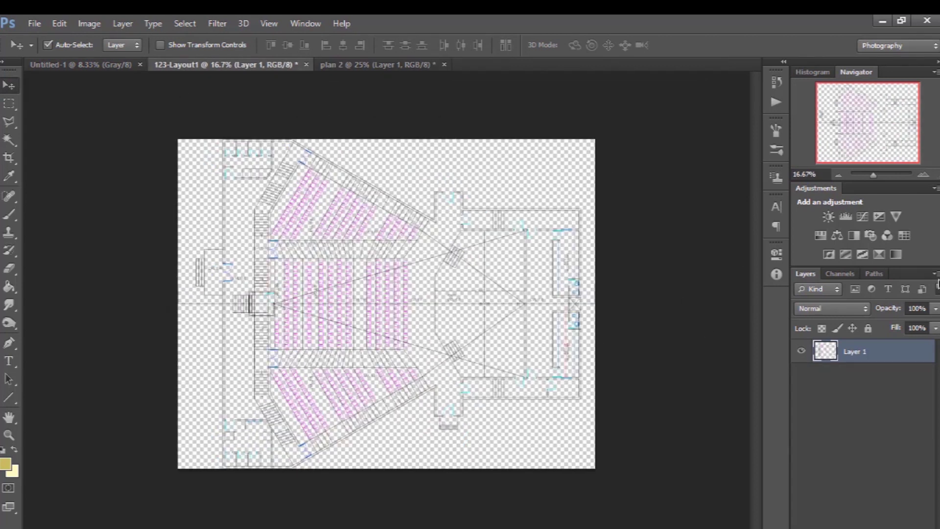
{"action": "left_click", "coordinate": [935, 273]}
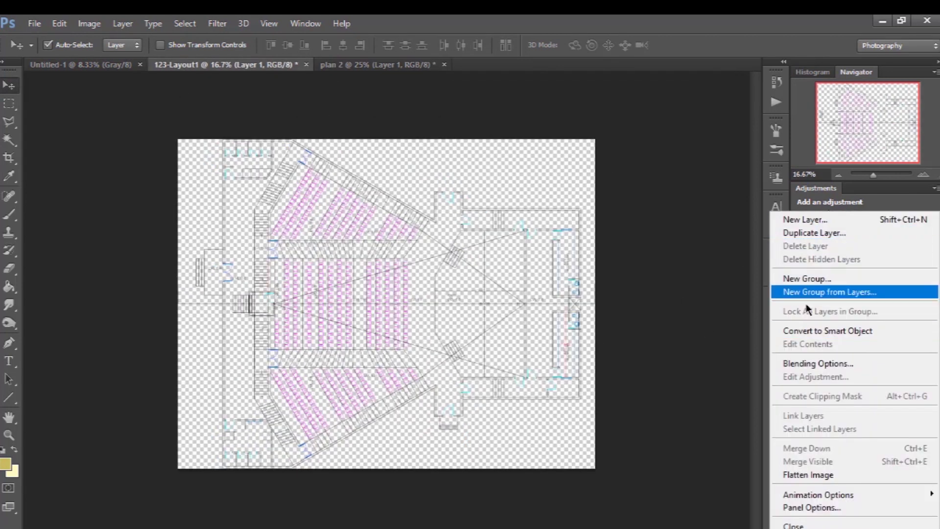
{"action": "left_click", "coordinate": [814, 233]}
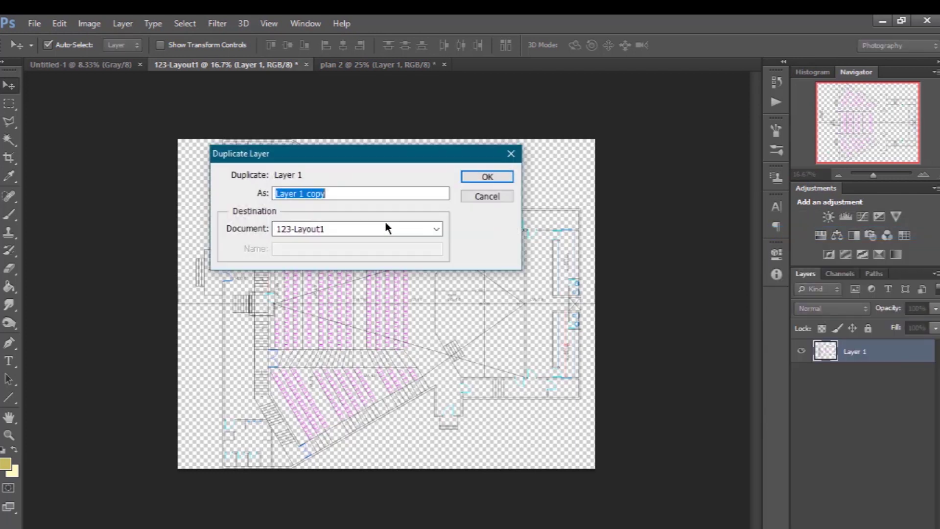
{"action": "left_click", "coordinate": [308, 228]}
{"action": "left_click", "coordinate": [298, 242]}
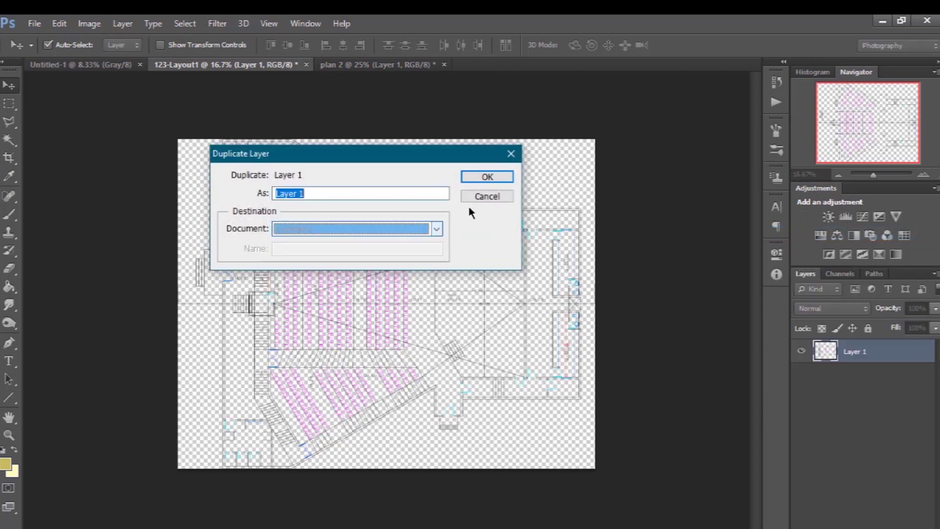
{"action": "left_click", "coordinate": [479, 178]}
{"action": "left_click", "coordinate": [83, 65]}
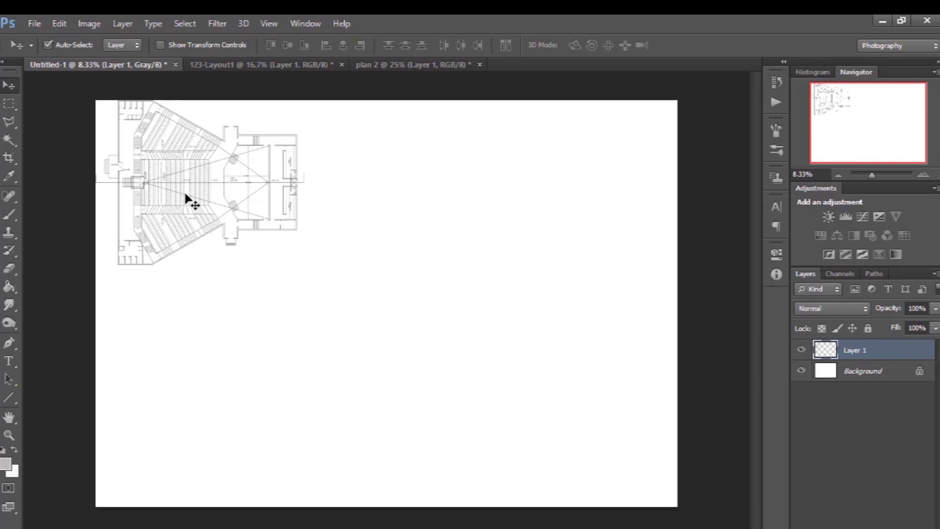
Rename Layer 1 in the Untitled-1 document as Plan 1
{"action": "double_click", "coordinate": [851, 351]}
{"action": "type", "text": "Plan 1"}
{"action": "key", "text": "Return"}
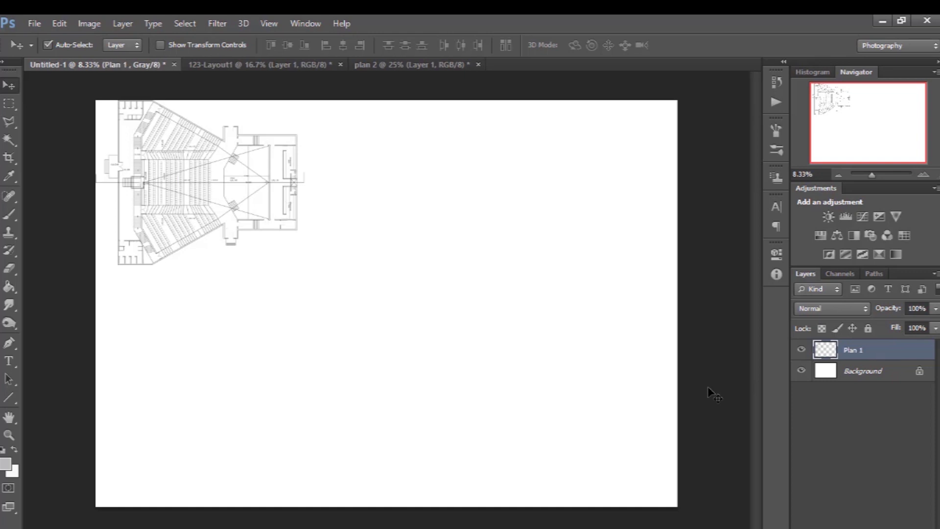
Duplicate Layer 1 of the plan 2 document into Untitled-1 with the name Layer 1, and show Untitled-1
{"action": "left_click", "coordinate": [396, 66]}
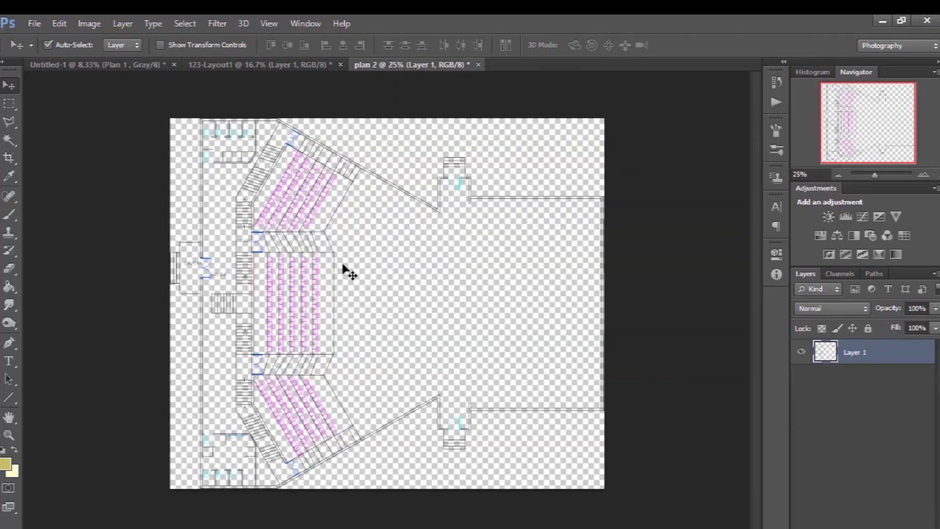
{"action": "left_click", "coordinate": [935, 273]}
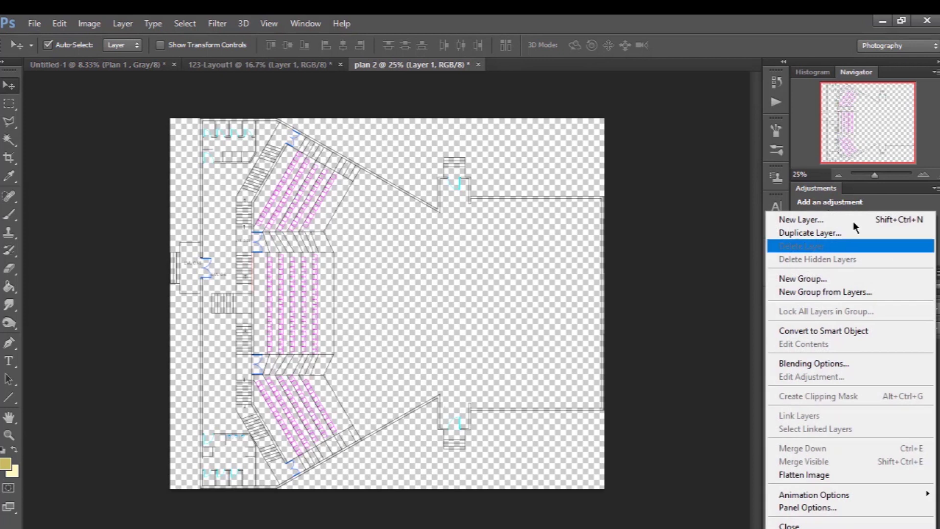
{"action": "left_click", "coordinate": [795, 233]}
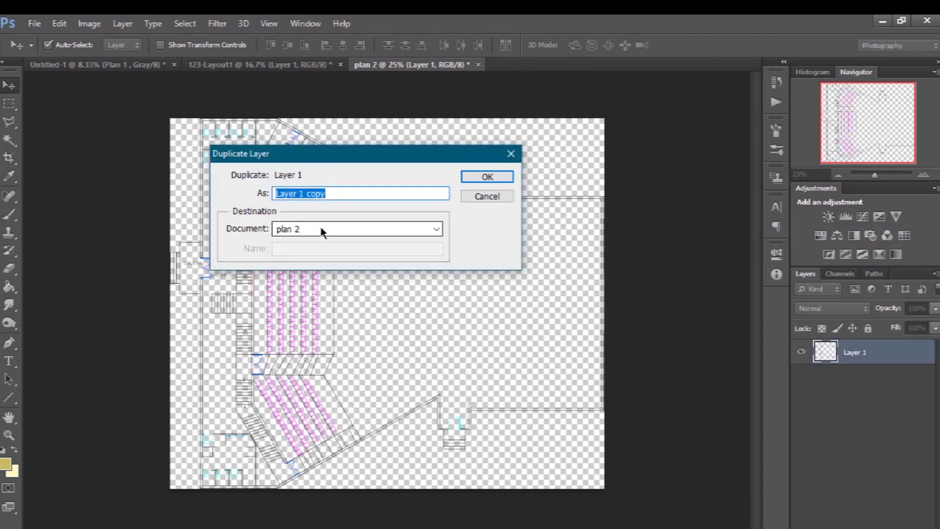
{"action": "left_click", "coordinate": [321, 229]}
{"action": "left_click", "coordinate": [306, 243]}
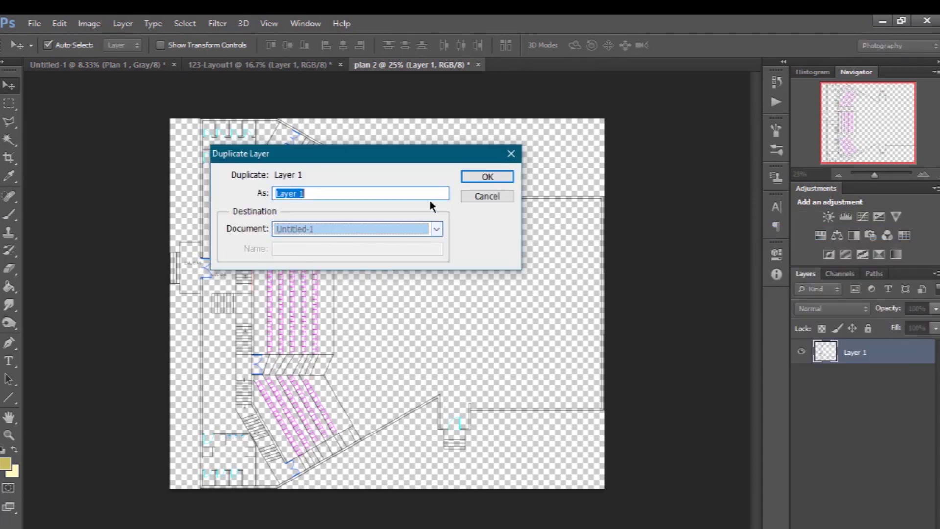
{"action": "left_click", "coordinate": [488, 177]}
{"action": "left_click", "coordinate": [113, 65]}
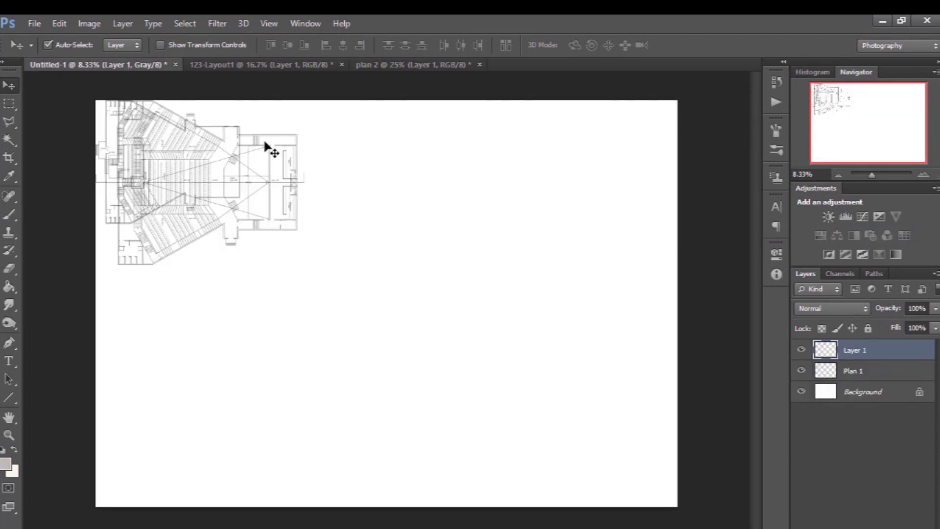
Rename the newly duplicated Layer 1 as Plan 2
{"action": "double_click", "coordinate": [852, 350]}
{"action": "type", "text": "Plan 2"}
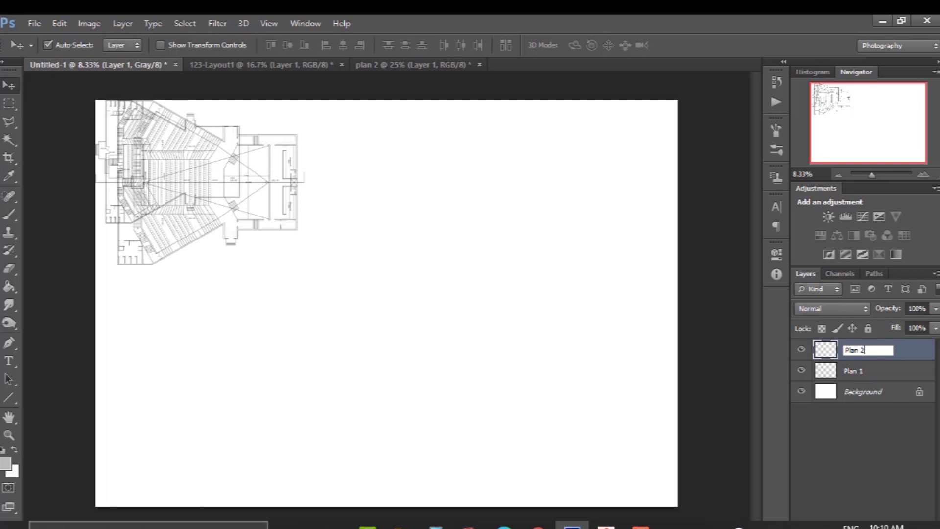
{"action": "key", "text": "Return"}
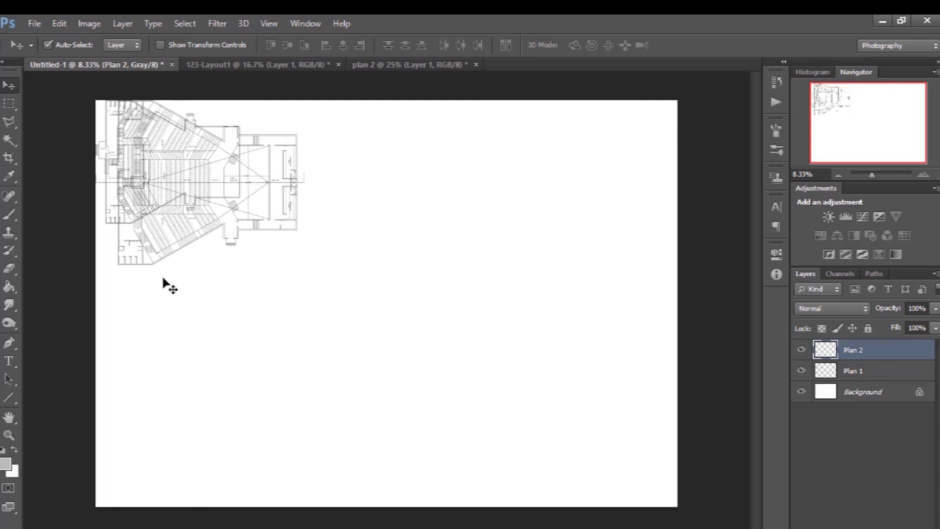
Move the Plan 2 drawing to the sheet's upper right area and shift the Plan 1 drawing inward from the upper-left corner
{"action": "key", "text": "ctrl+t"}
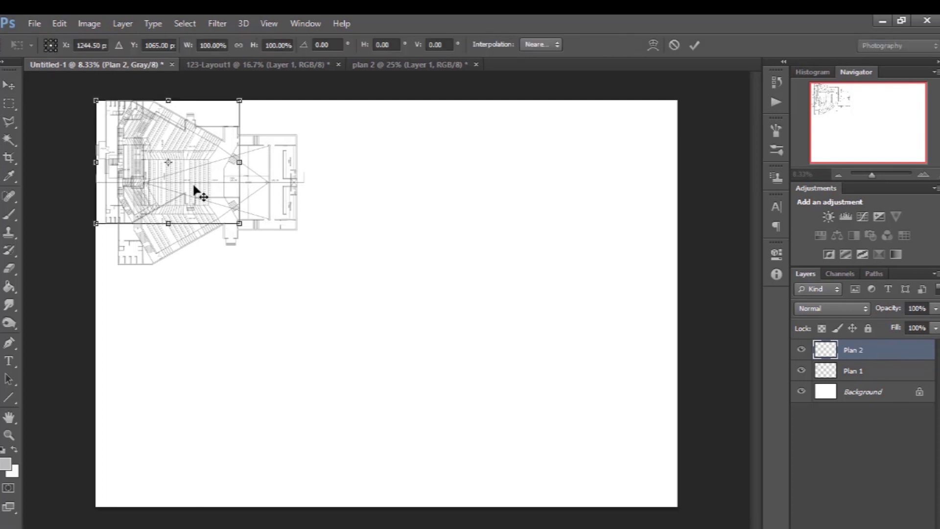
{"action": "left_click_drag", "start_coordinate": [182, 199], "coordinate": [534, 249]}
{"action": "left_click", "coordinate": [694, 46]}
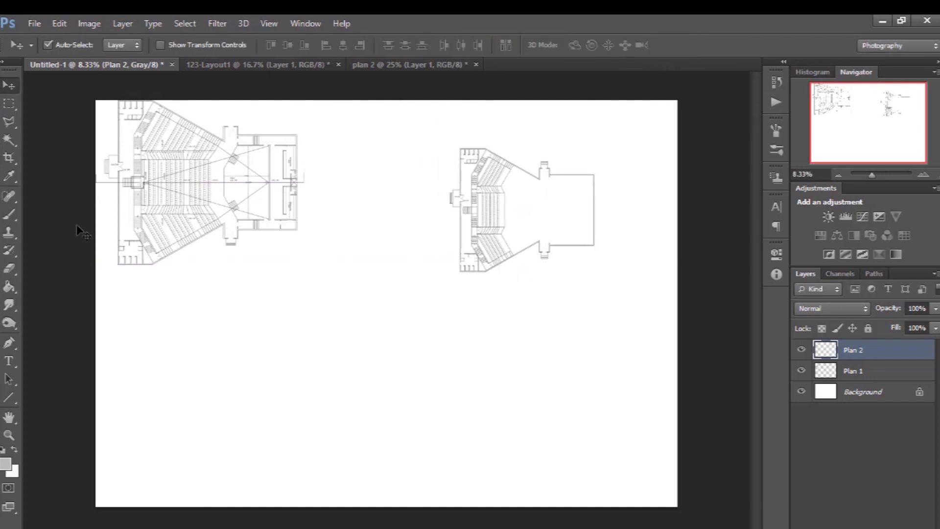
{"action": "left_click", "coordinate": [854, 371]}
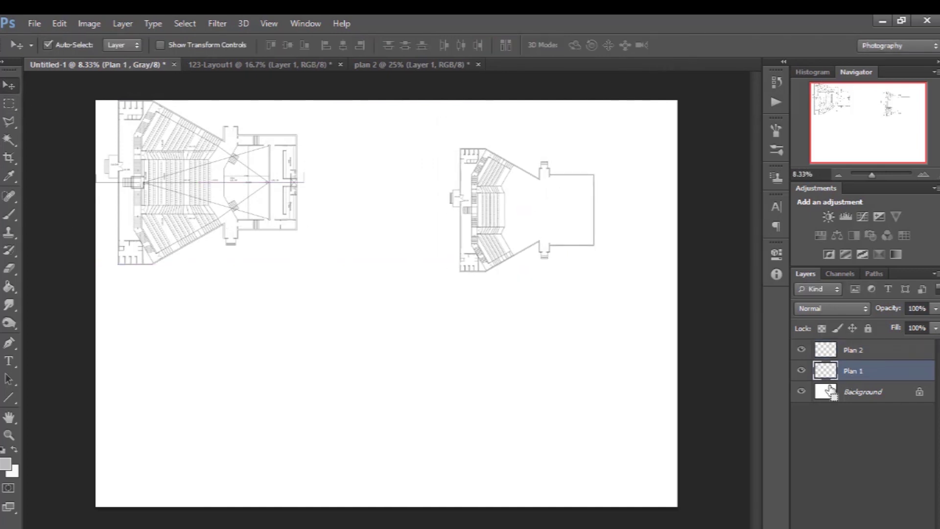
{"action": "key", "text": "ctrl+t"}
{"action": "left_click_drag", "start_coordinate": [255, 248], "coordinate": [289, 240]}
{"action": "left_click", "coordinate": [700, 49]}
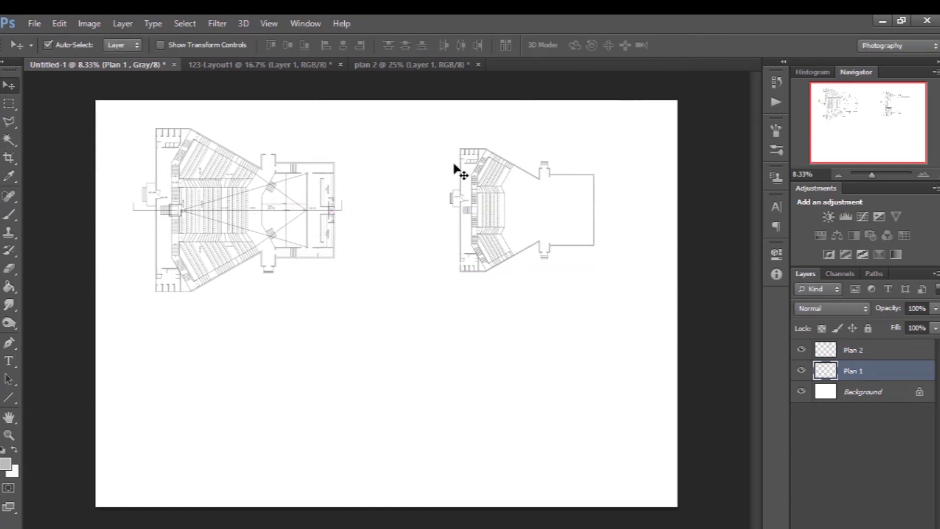
Add the text "SCALE - 1:150" below the Plan 1 drawing and set its colour to black (000000)
{"action": "left_click", "coordinate": [8, 360]}
{"action": "left_click", "coordinate": [166, 326]}
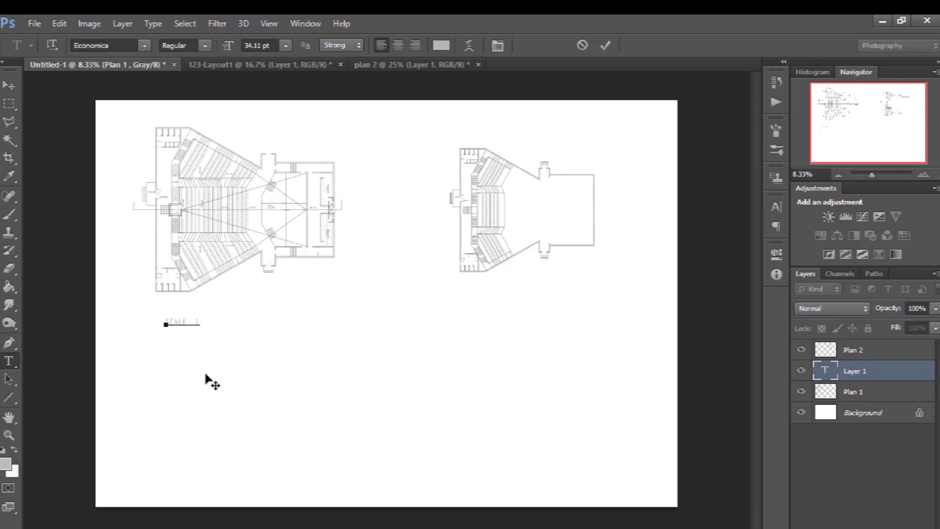
{"action": "key", "text": "ctrl+a"}
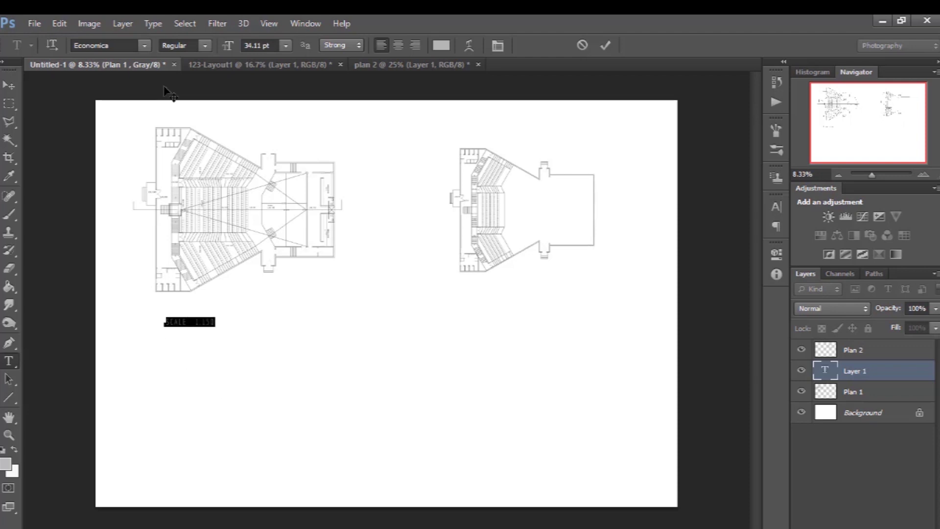
{"action": "left_click", "coordinate": [441, 46]}
{"action": "left_click_drag", "start_coordinate": [489, 241], "coordinate": [341, 355]}
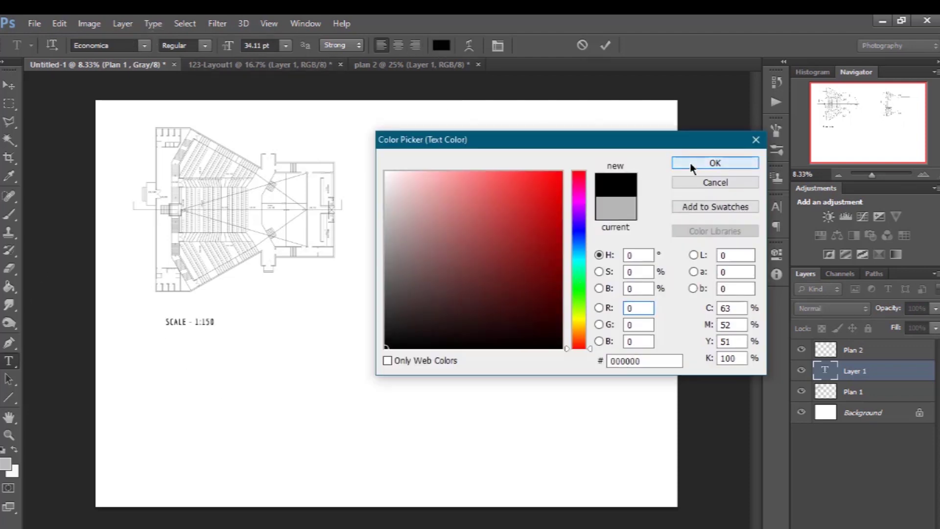
{"action": "left_click", "coordinate": [715, 163]}
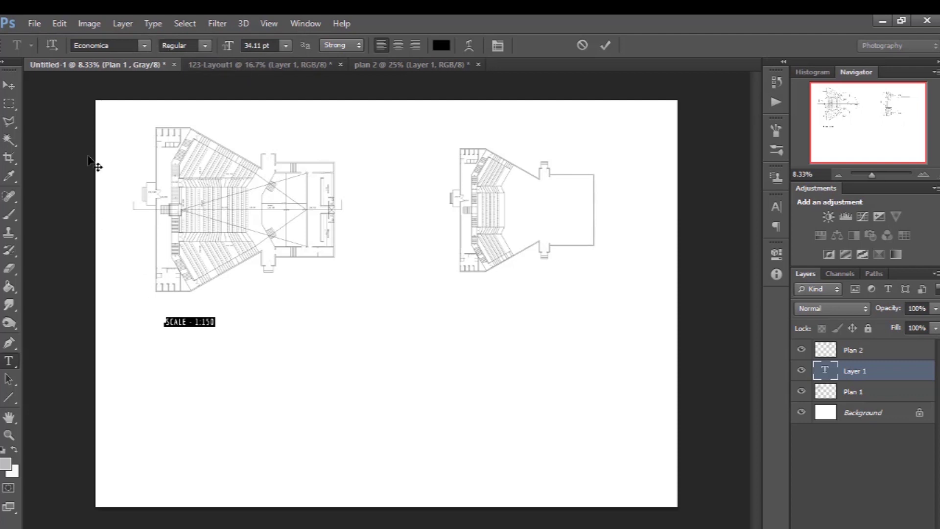
Set the size of the scale text to 53.11 pt and move it slightly down and right beneath Plan 1
{"action": "left_click_drag", "start_coordinate": [236, 48], "coordinate": [246, 48]}
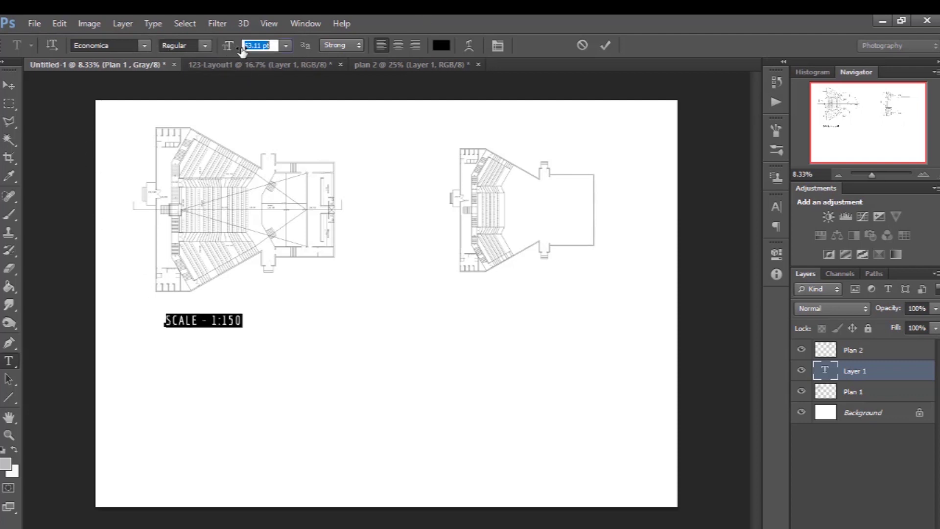
{"action": "left_click_drag", "start_coordinate": [214, 346], "coordinate": [234, 356]}
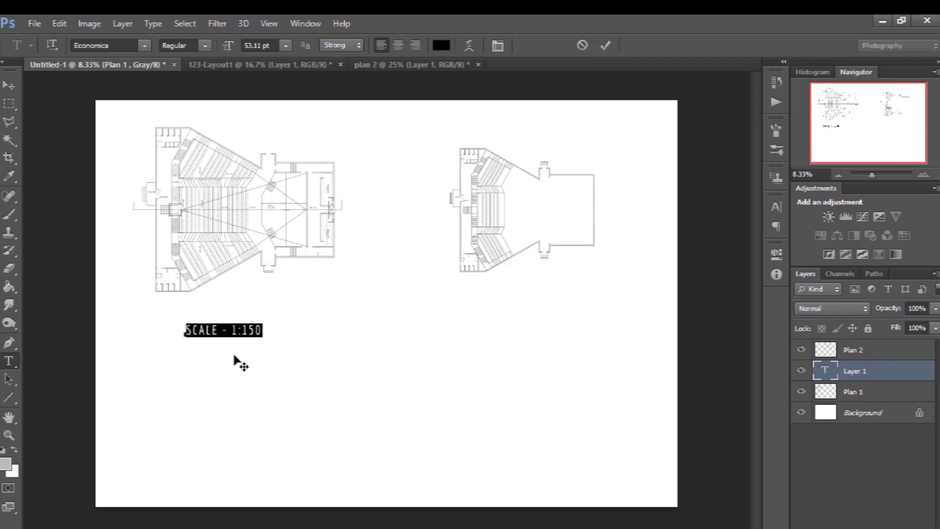
{"action": "left_click", "coordinate": [605, 45]}
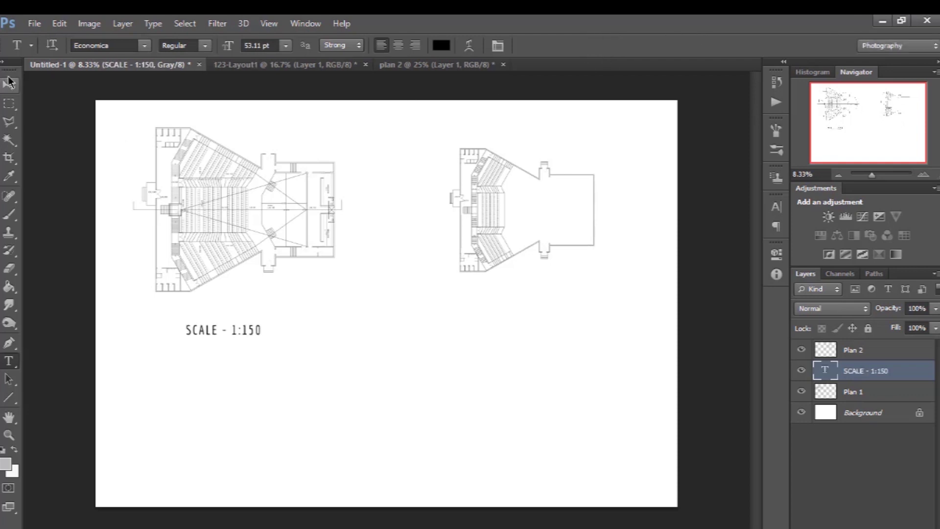
Copy the scale text to below the Plan 2 drawing and change the copy to "SCALE - 1:200"
{"action": "left_click", "coordinate": [9, 83]}
{"action": "left_click_drag", "start_coordinate": [205, 332], "coordinate": [507, 334], "text": "alt"}
{"action": "key", "text": "t"}
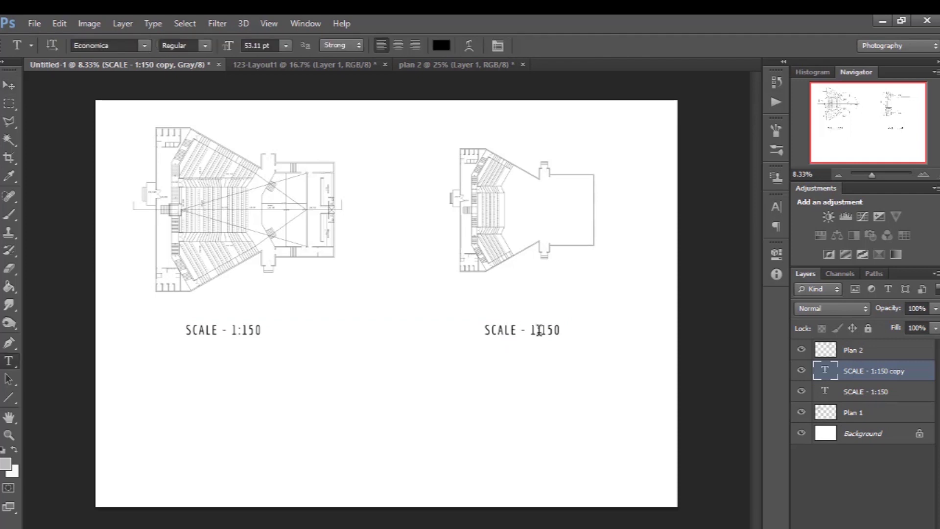
{"action": "left_click", "coordinate": [552, 328]}
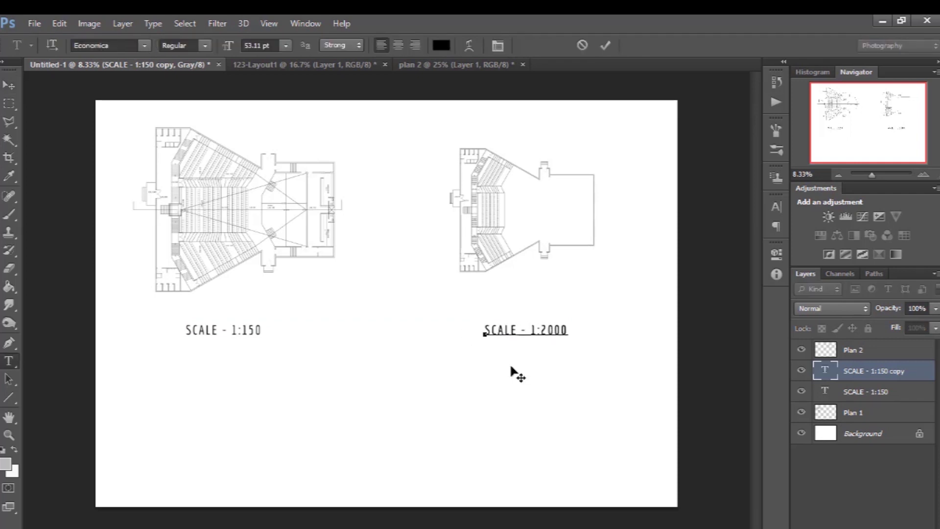
{"action": "left_click", "coordinate": [607, 47]}
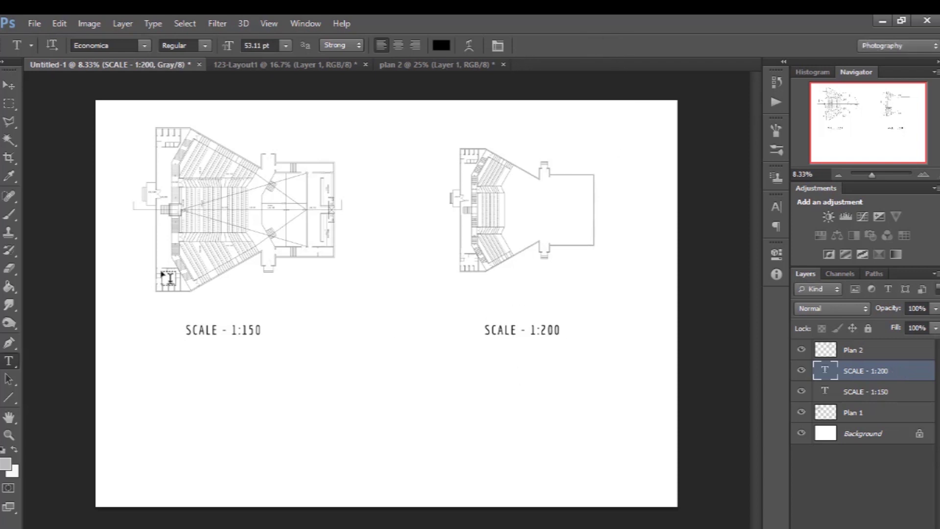